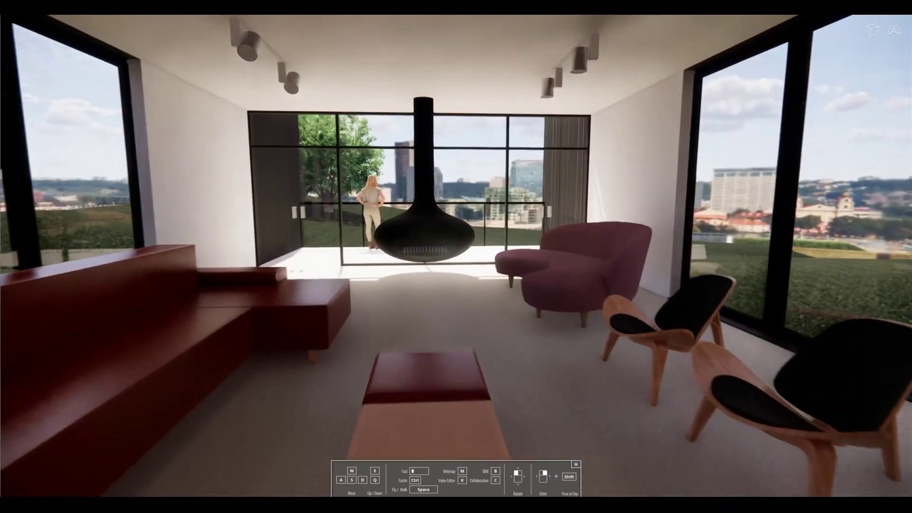
- Walk past the sofa in Enscape, then place Couch 04 in the Revit living room plan
key(w)
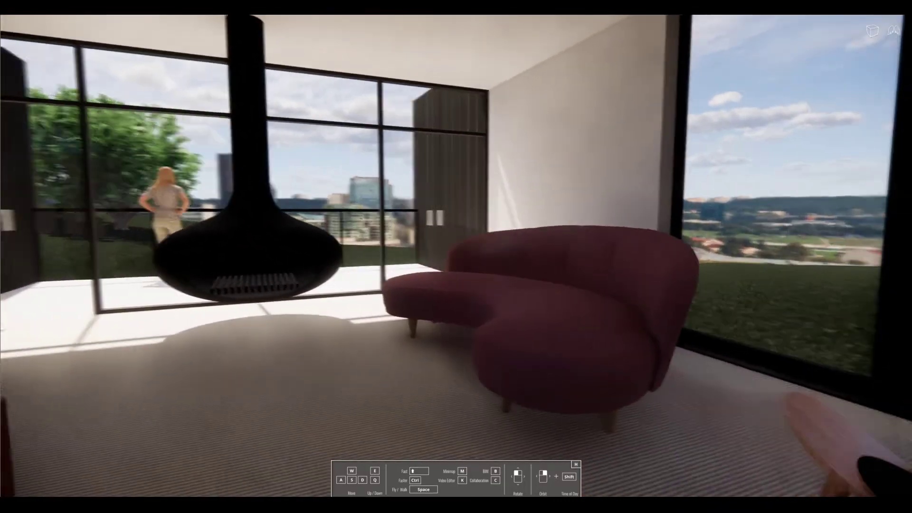
key(d)
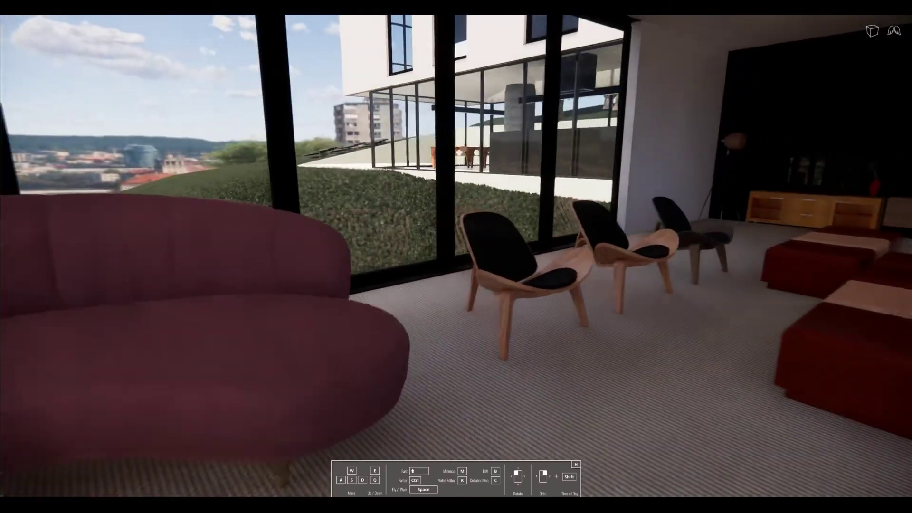
key(alt+Tab)
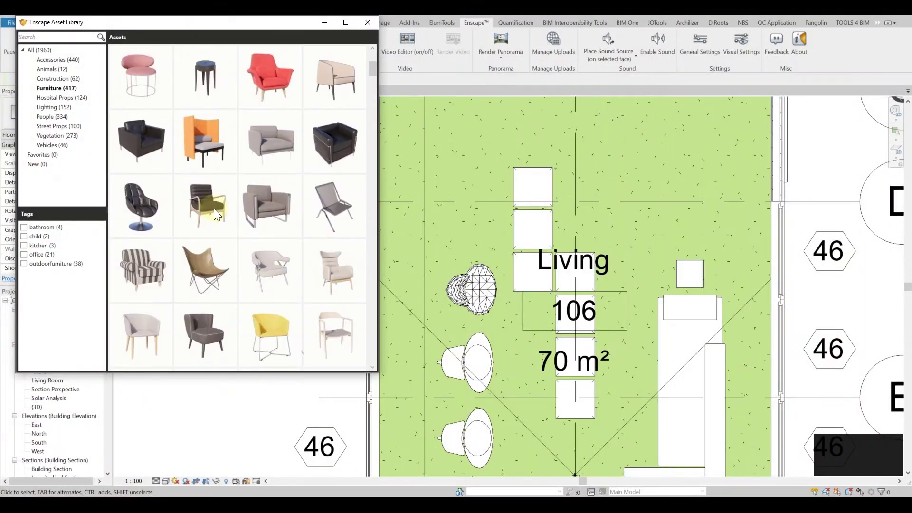
scroll(218, 210, down, 5)
scroll(222, 212, down, 5)
scroll(225, 210, down, 5)
scroll(228, 207, down, 5)
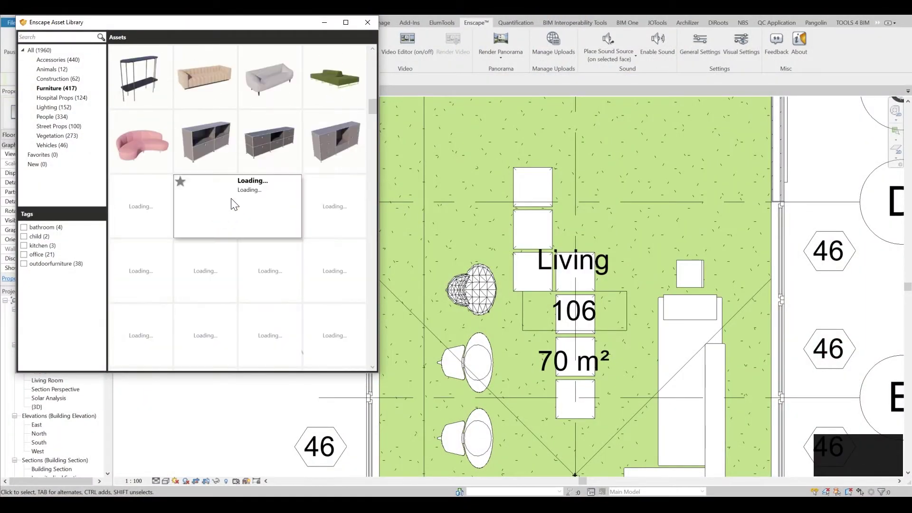
click(232, 205)
scroll(684, 286, down, 3)
scroll(612, 306, up, 3)
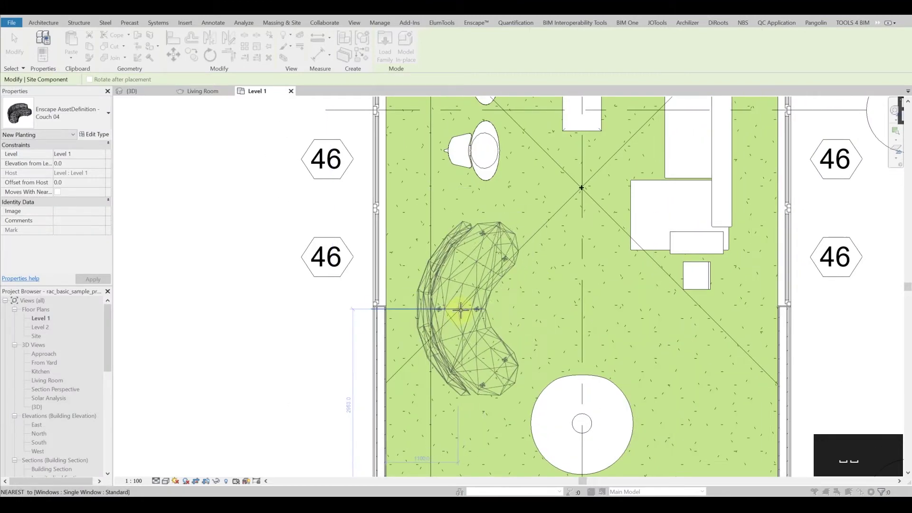
click(462, 310)
key(Escape)
key(Escape)
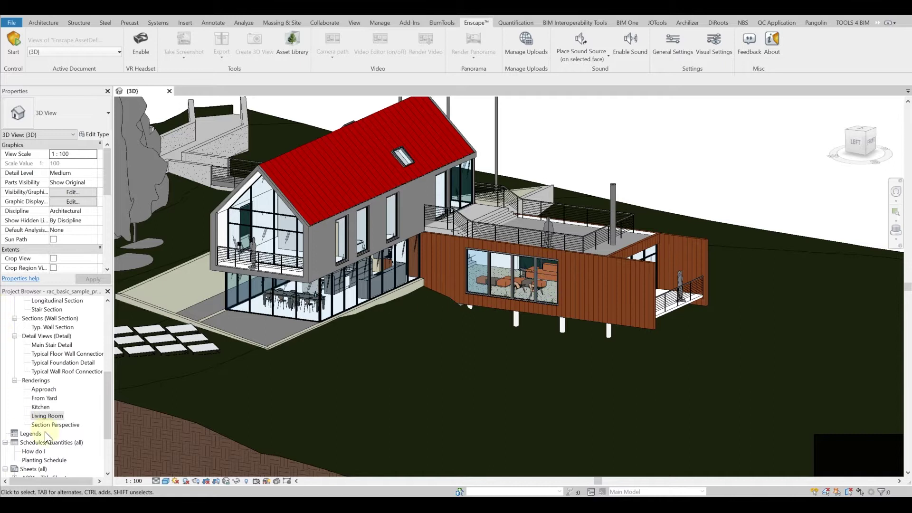
- Open the Living Room rendering view and start the live Enscape render
double_click(49, 416)
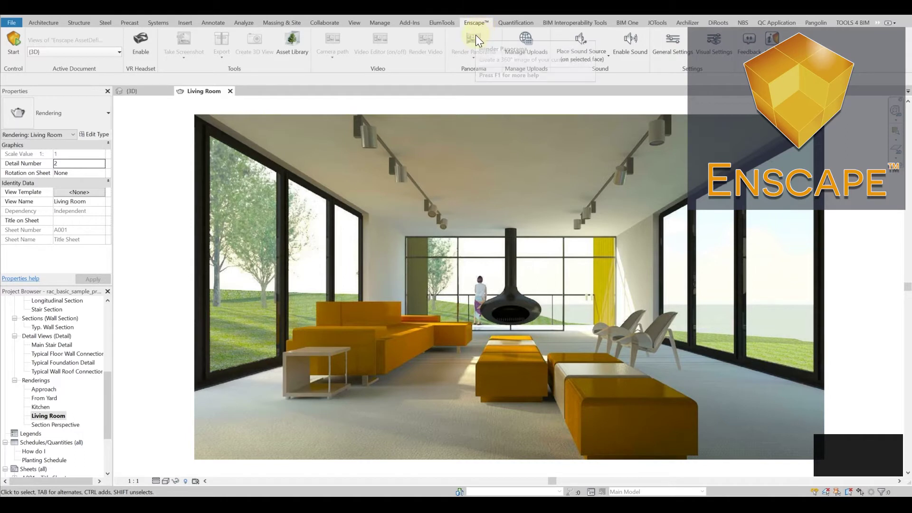
click(18, 39)
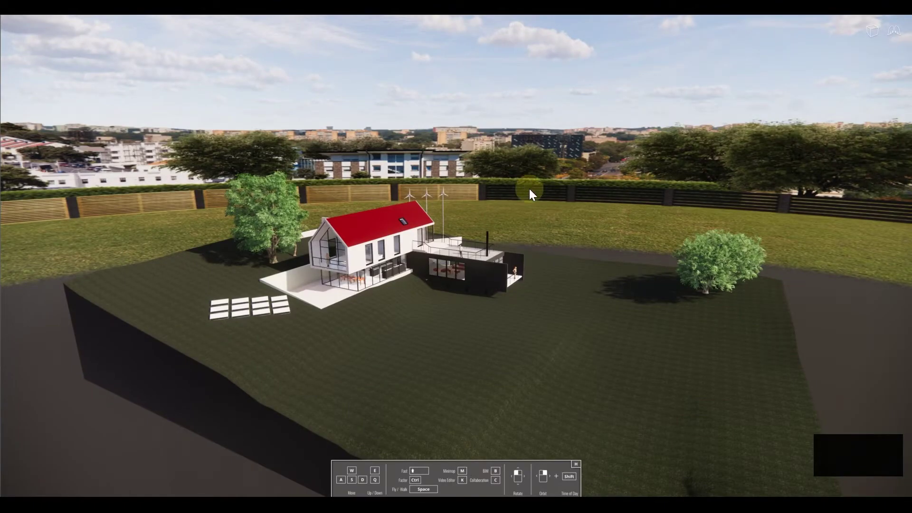
- Orbit and fly from the site overview toward the house's black annex
right_drag(423, 264, 444, 258)
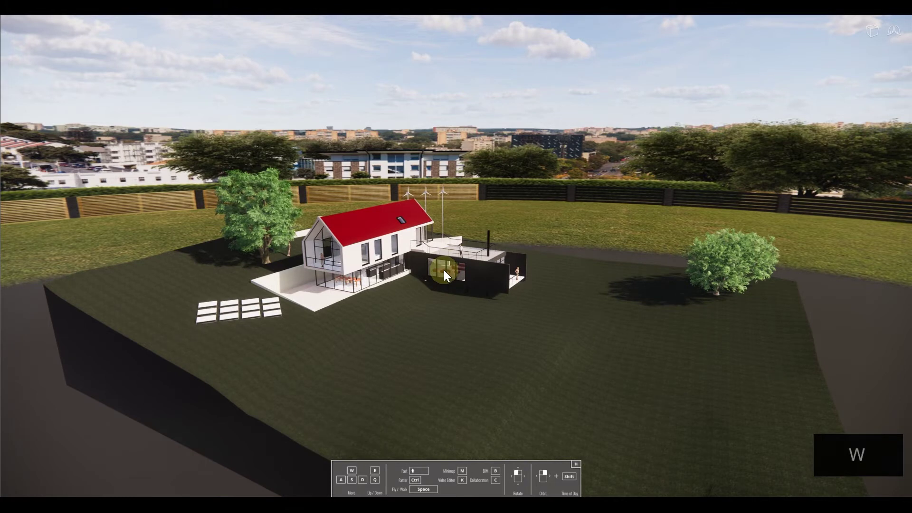
key(w)
key(w)
key(w)
right_drag(444, 270, 445, 268)
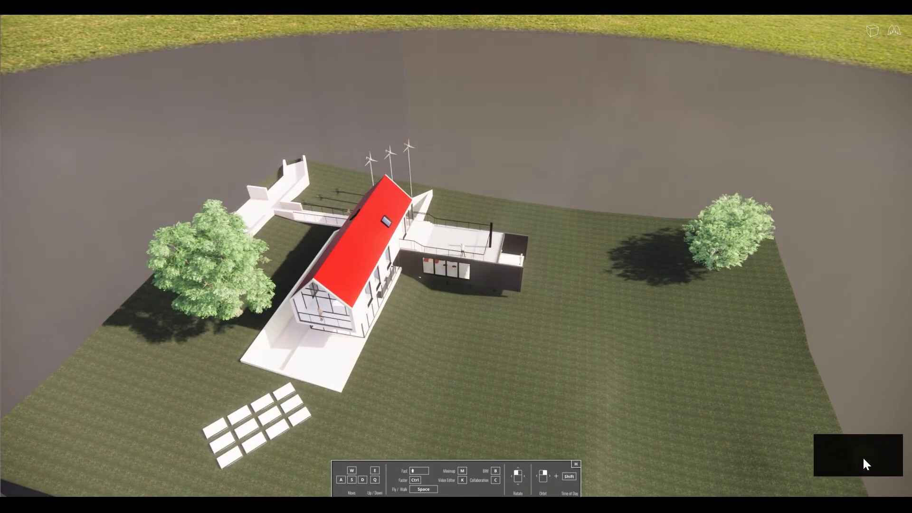
right_drag(564, 371, 487, 307)
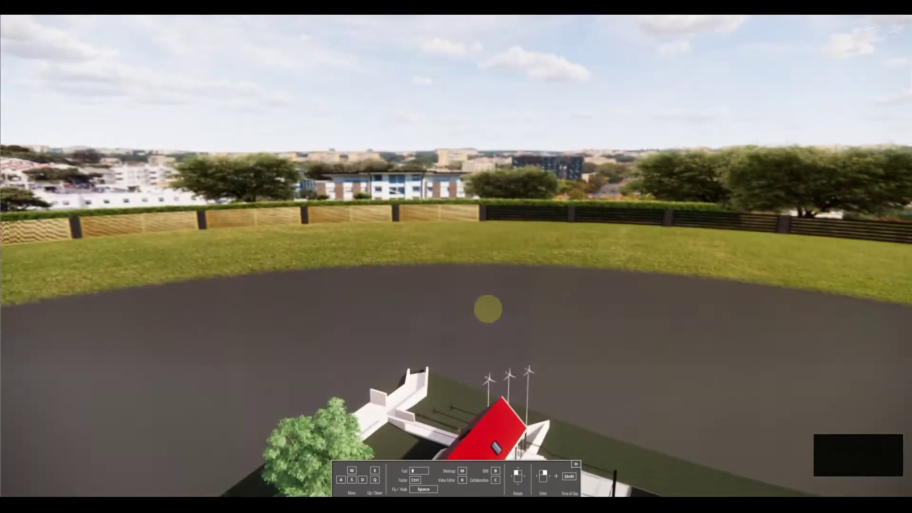
key(w)
key(w)
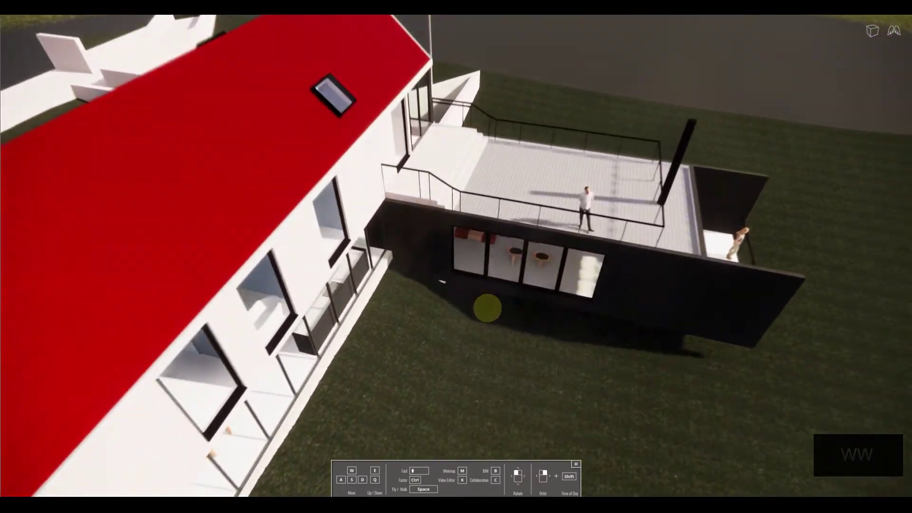
key(w)
key(w)
key(w)
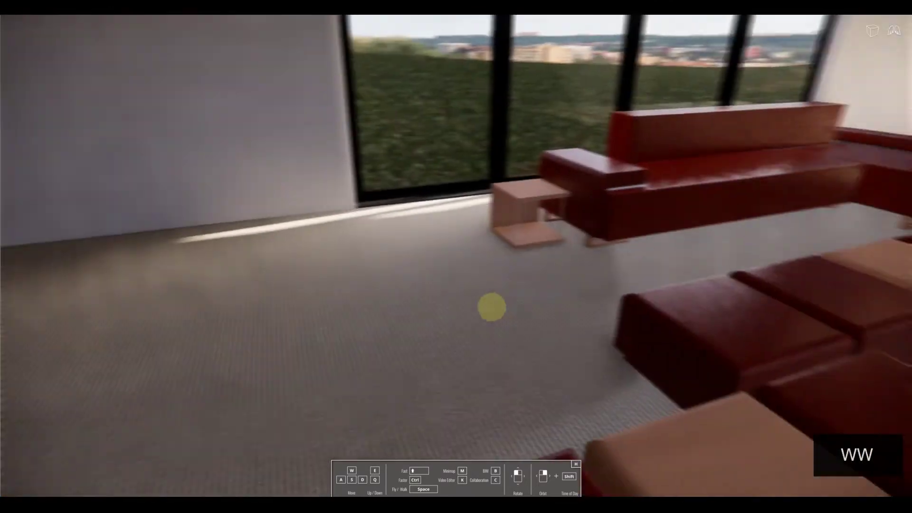
- Move into the living room, frame the whole room, and set the time to 07:51
key(a)
key(a)
key(a)
key(a)
key(q)
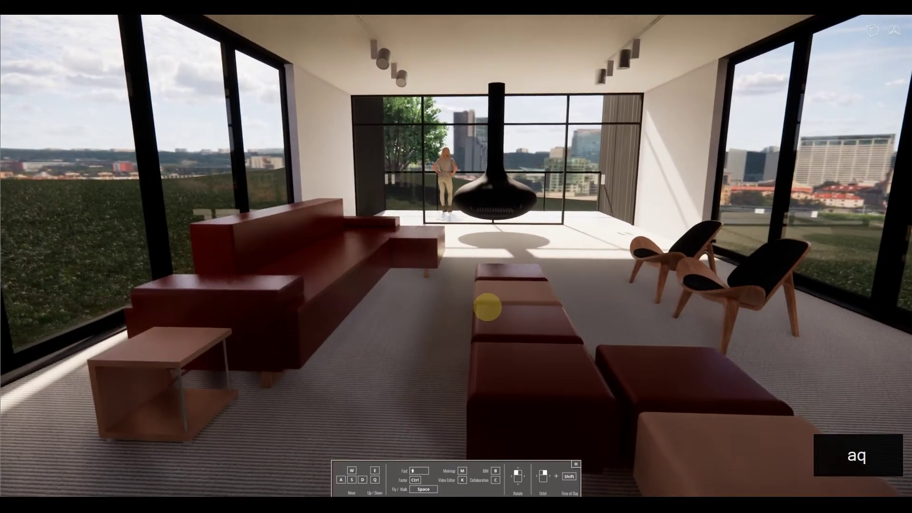
key(q)
key(s)
key(s)
key(s)
drag(487, 308, 489, 304)
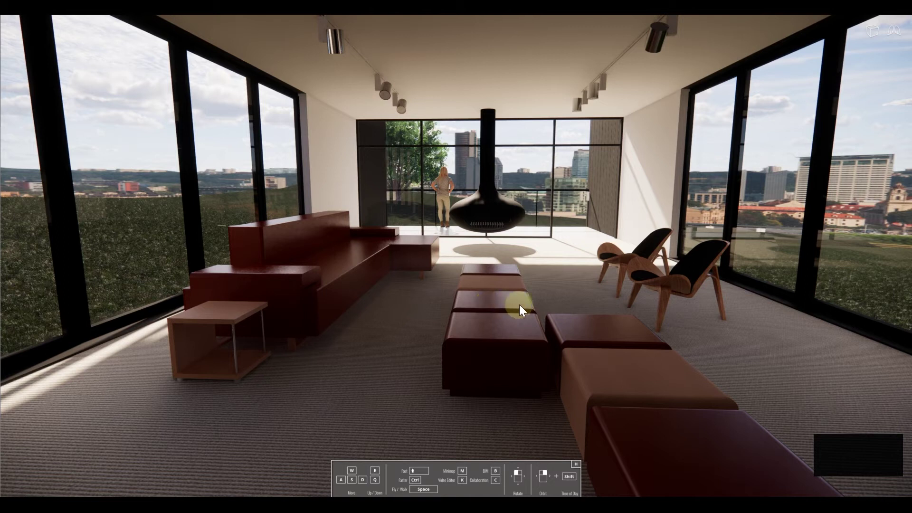
shift+drag(512, 296, 513, 295)
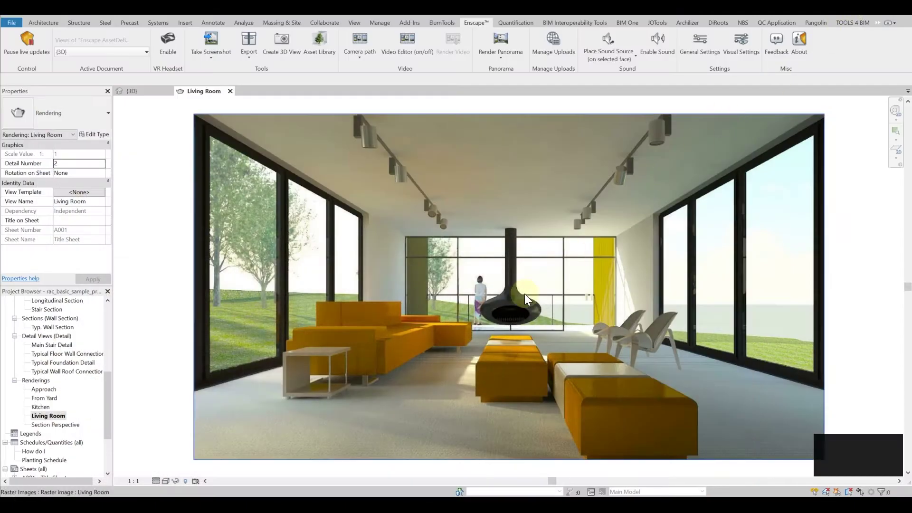
key(alt+Tab)
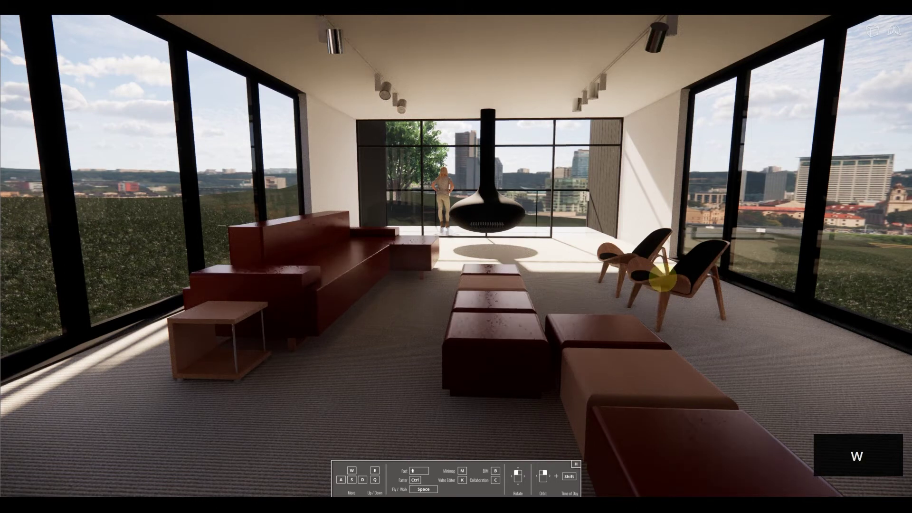
key(w)
key(s)
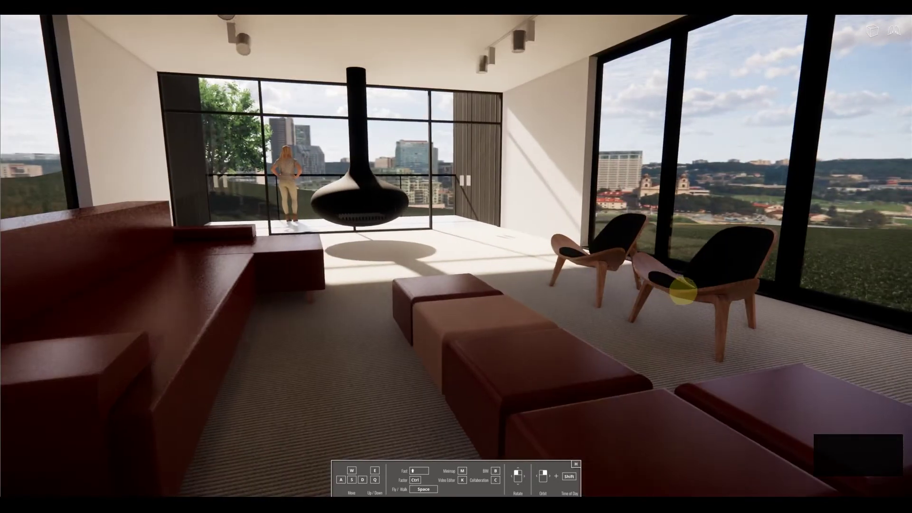
key(w)
key(w)
key(w)
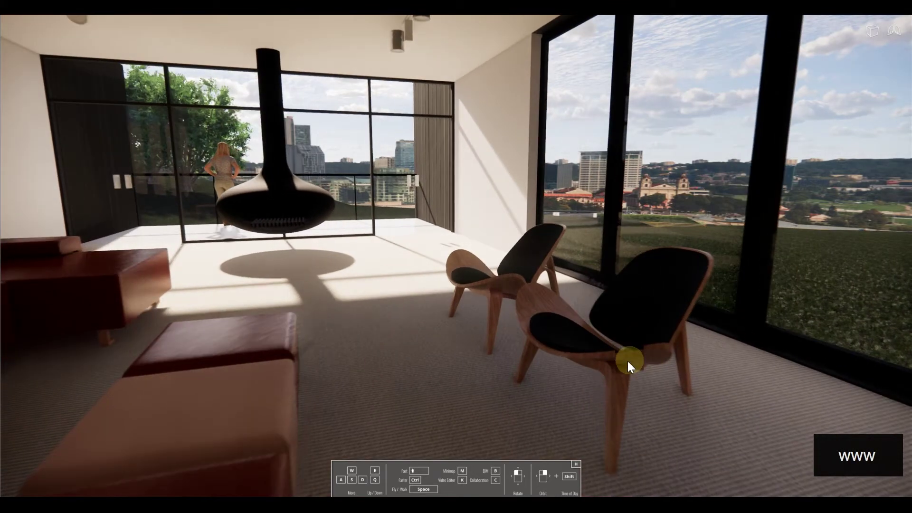
key(d)
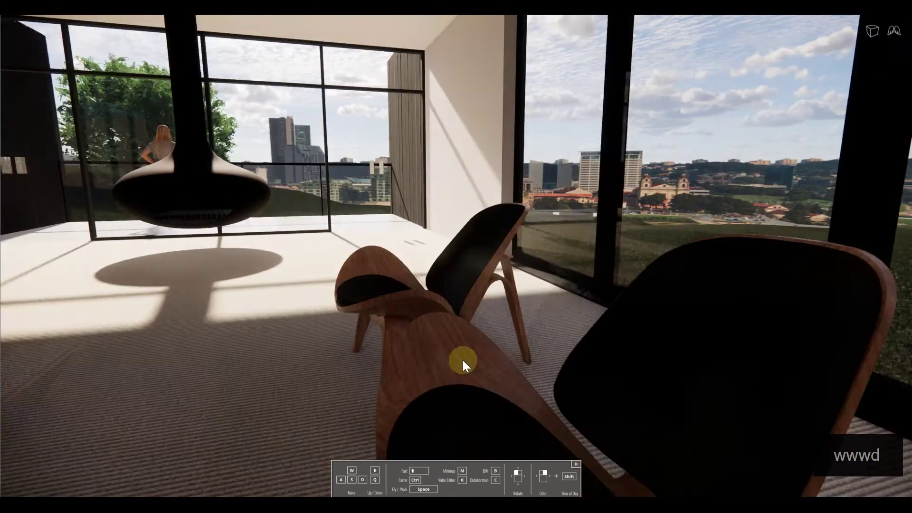
drag(462, 360, 455, 284)
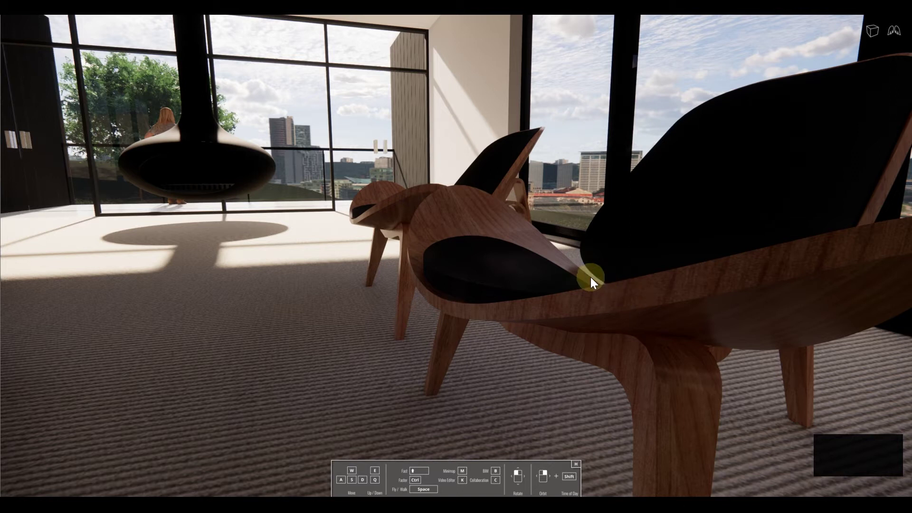
scroll(591, 278, down, 3)
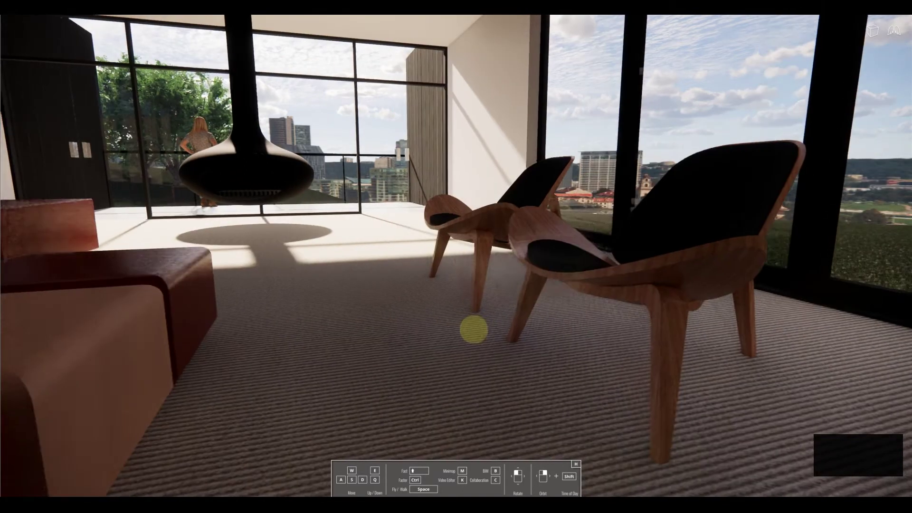
drag(474, 329, 380, 325)
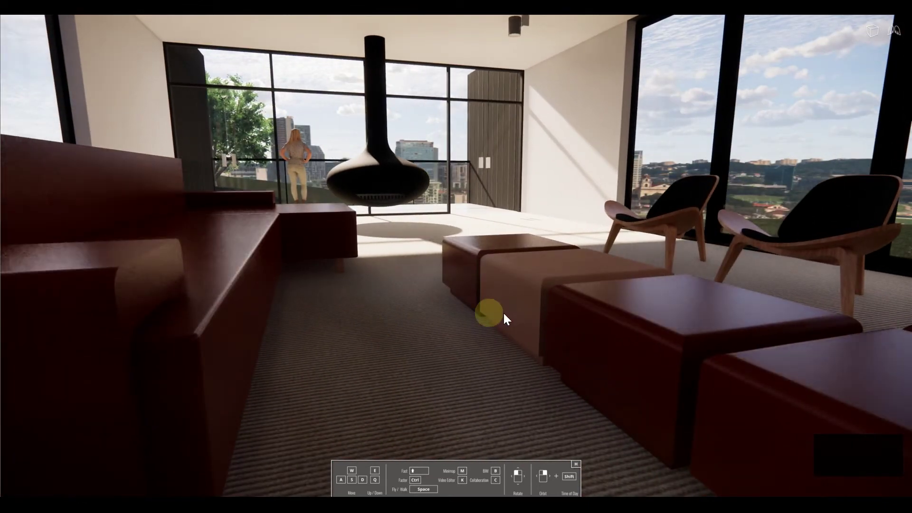
key(s)
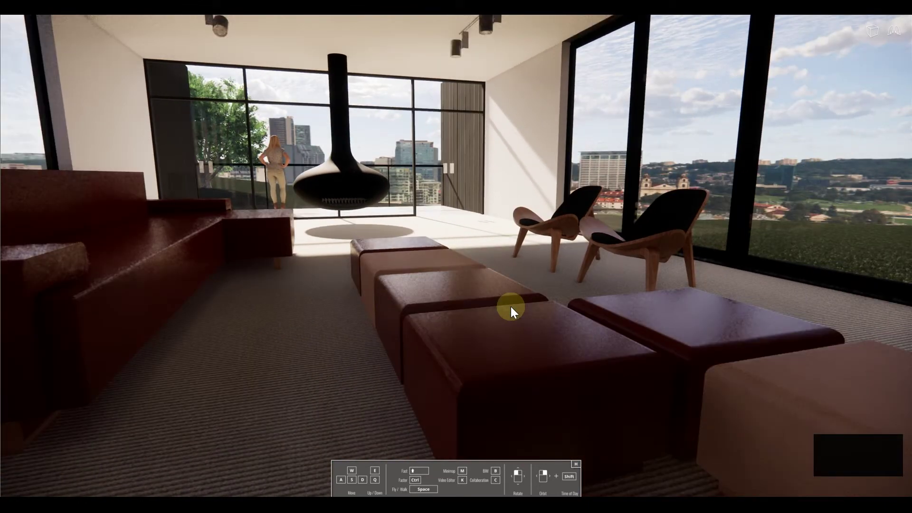
key(s)
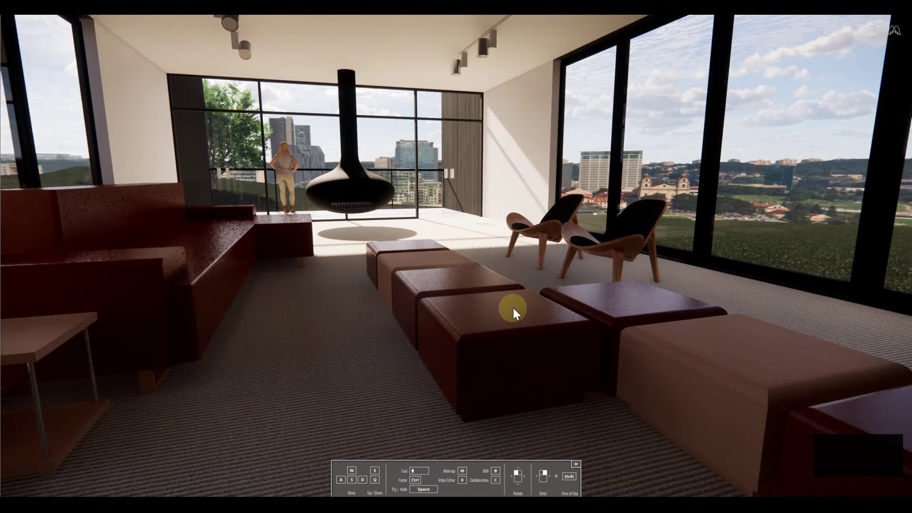
key(w)
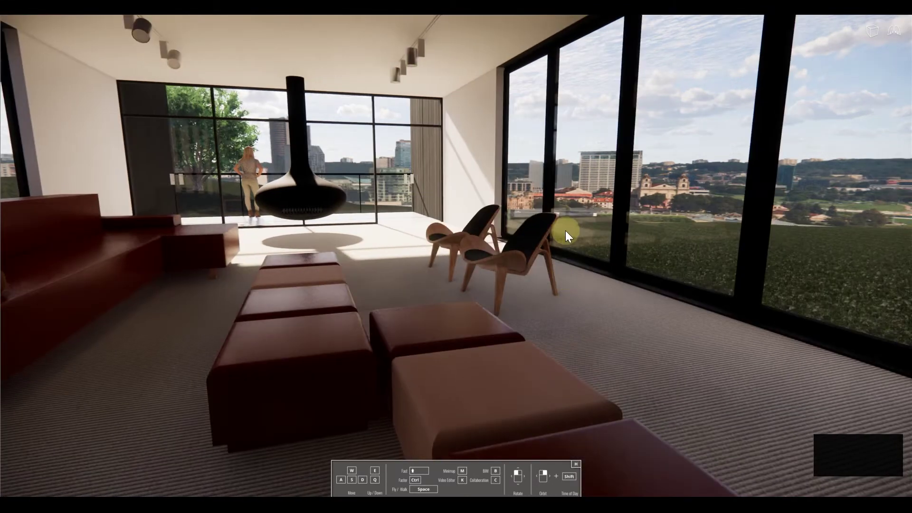
key(w)
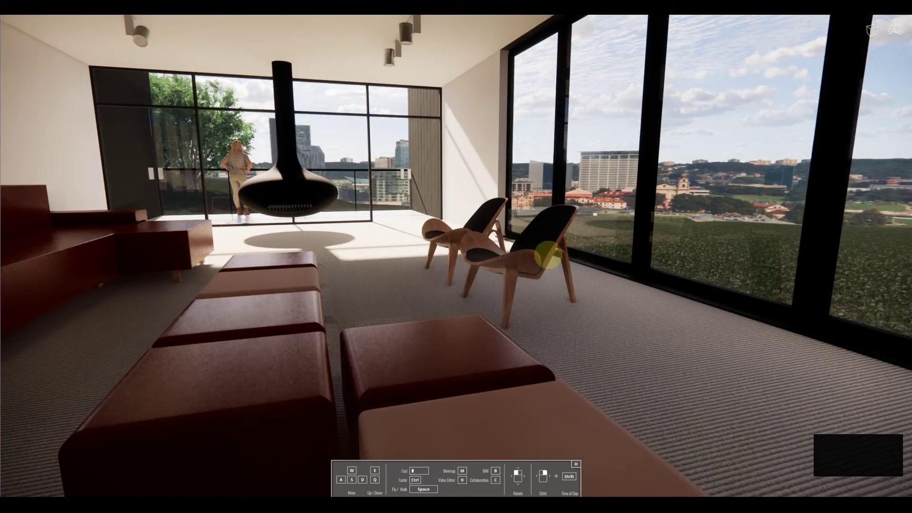
key(F11)
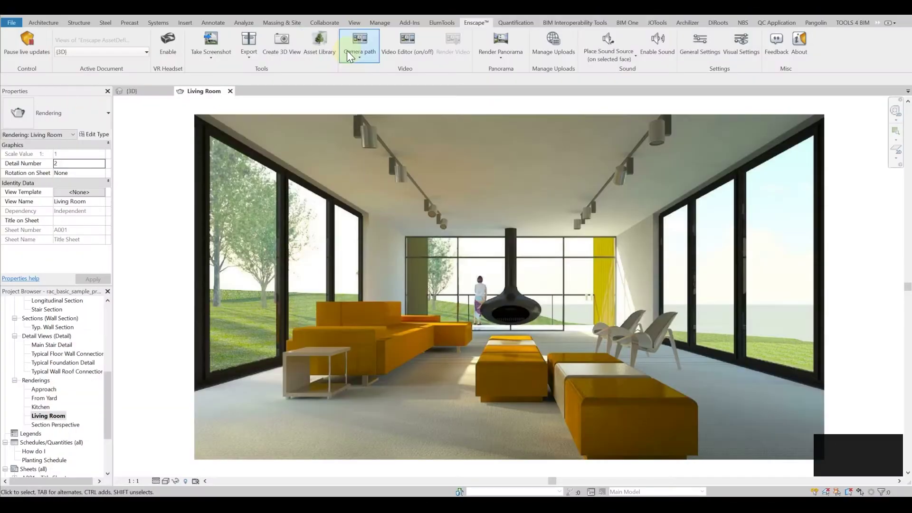
- Close the Enscape Asset Library and open the Level 1 floor plan
click(347, 46)
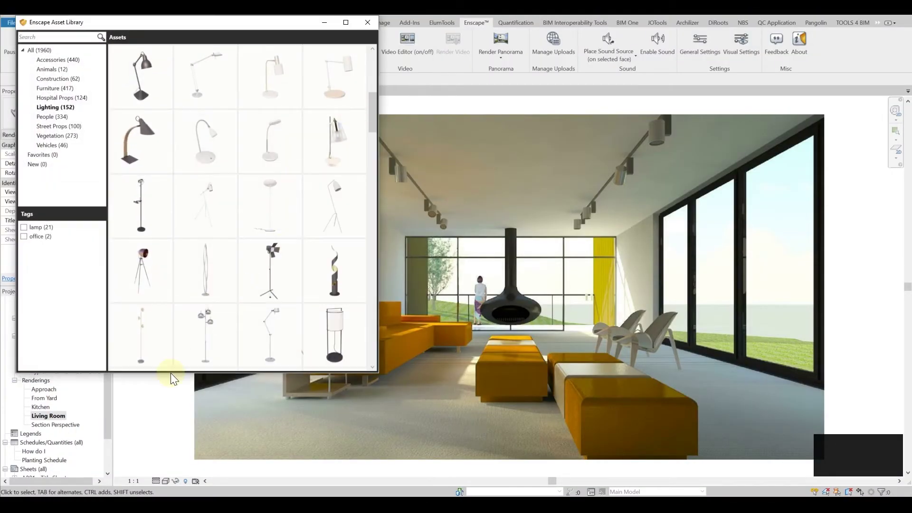
click(293, 71)
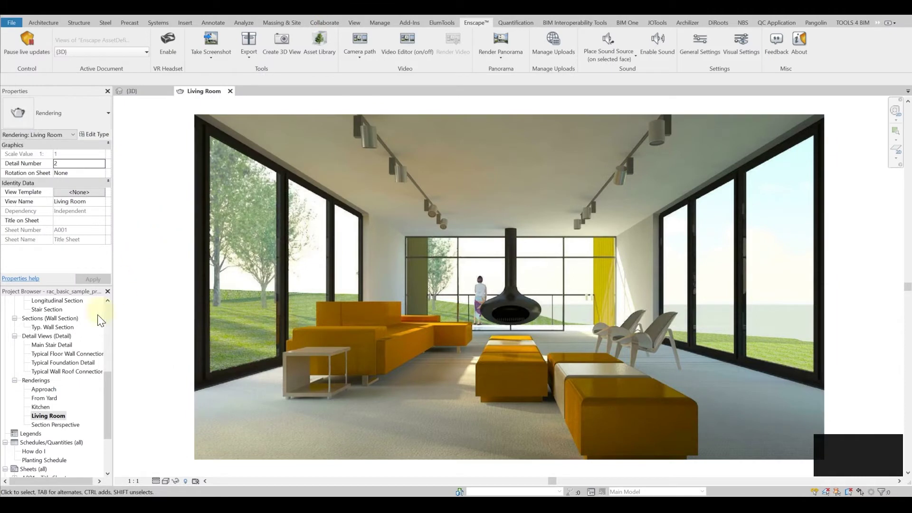
scroll(80, 345, up, 3)
scroll(79, 346, up, 3)
double_click(41, 318)
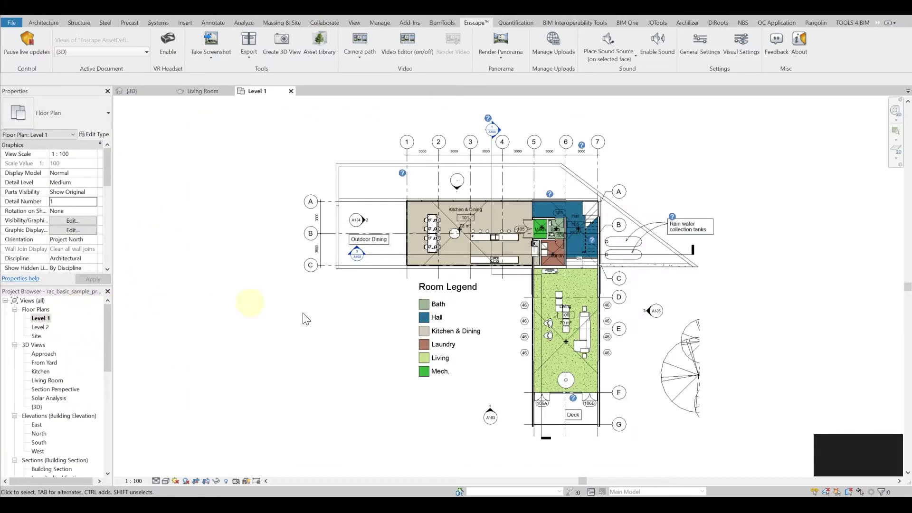
scroll(593, 365, up, 2)
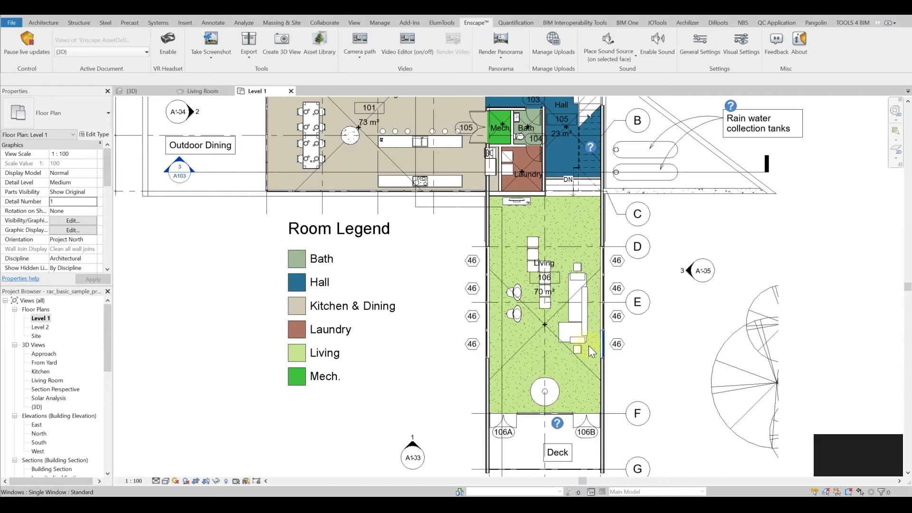
scroll(629, 275, up, 1)
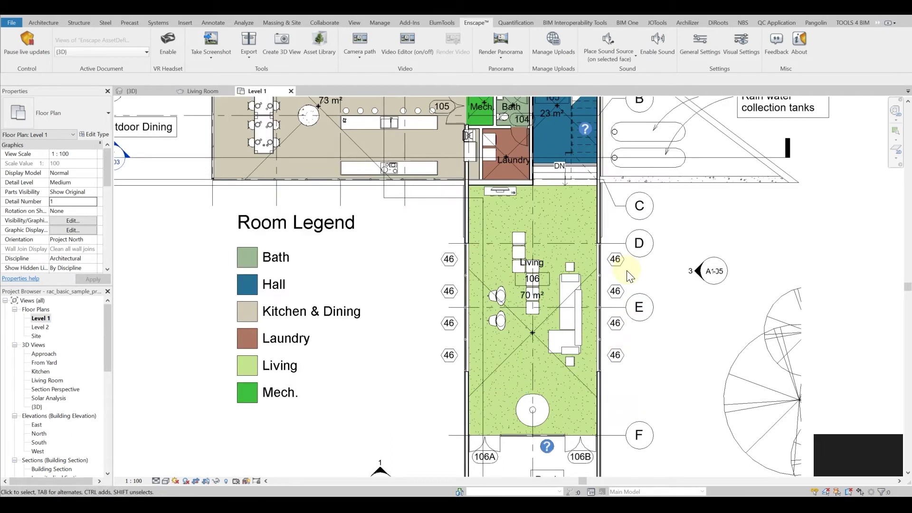
scroll(630, 250, up, 1)
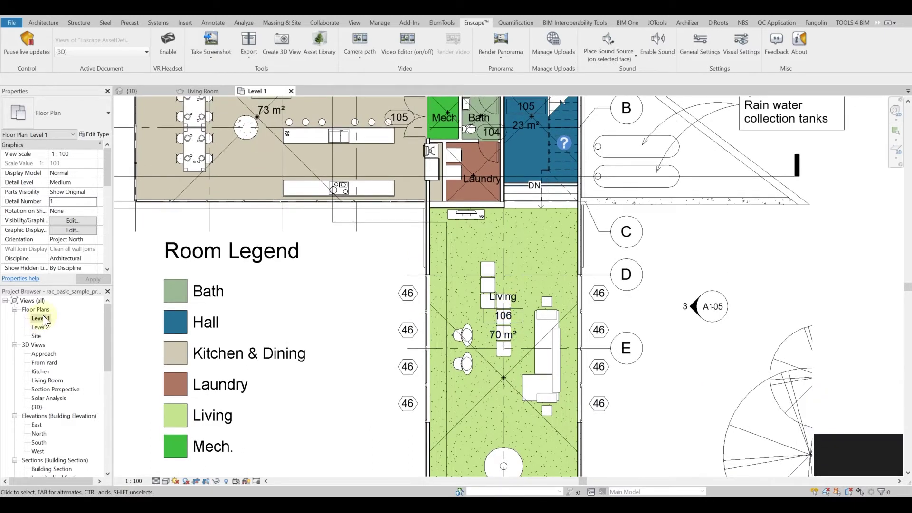
- Open the Enscape Asset Library to its Furniture category
click(333, 39)
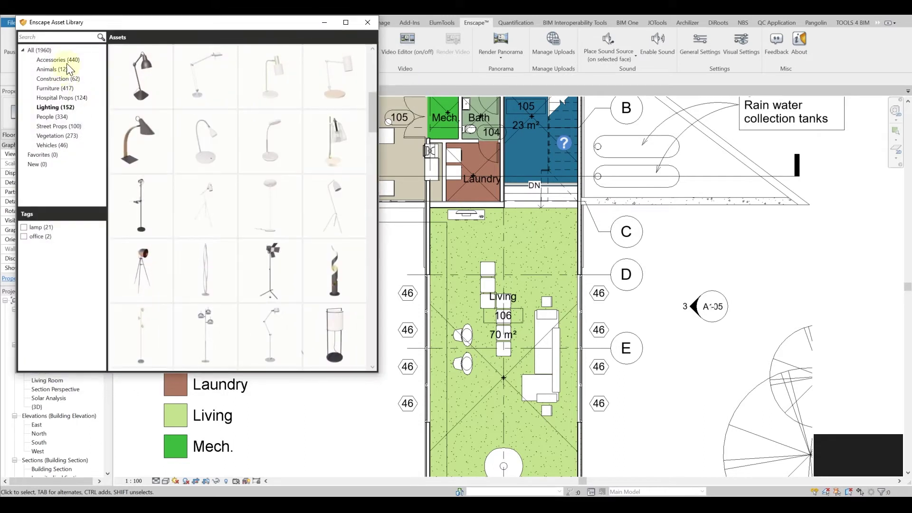
click(75, 38)
click(59, 87)
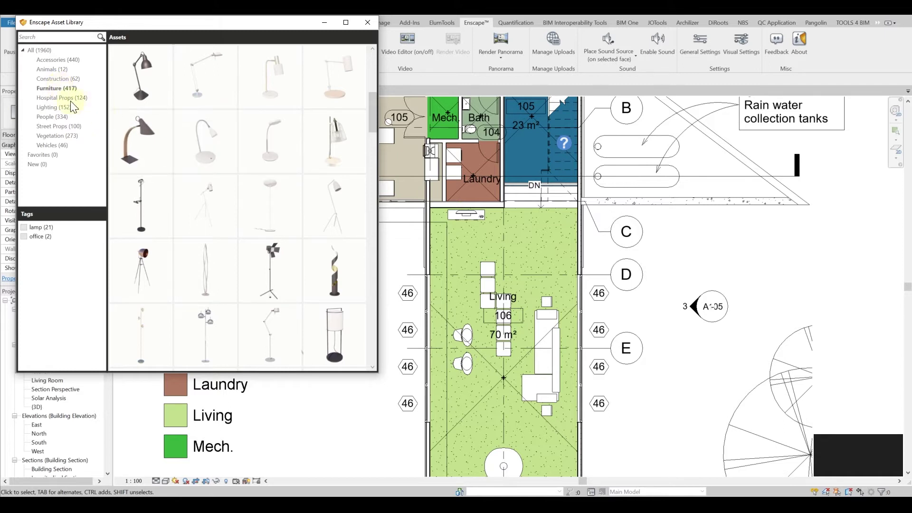
click(68, 87)
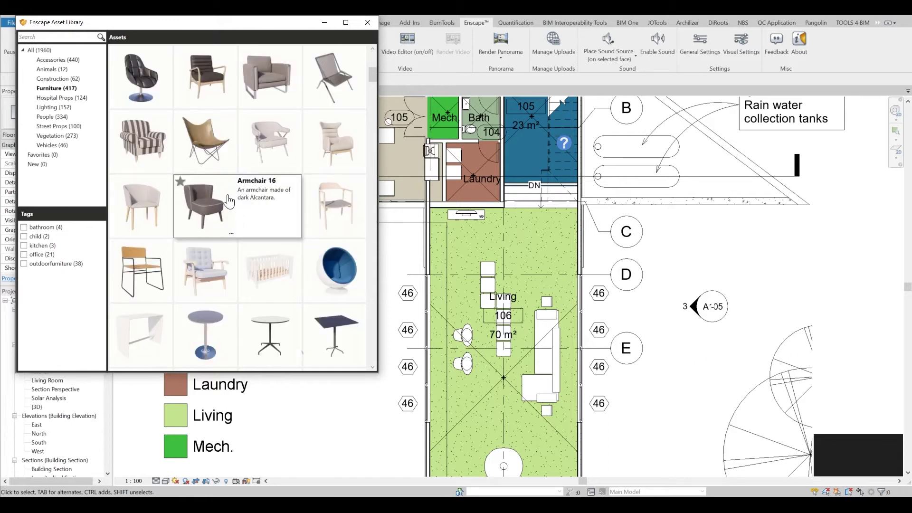
scroll(221, 187, down, 1)
scroll(222, 188, down, 2)
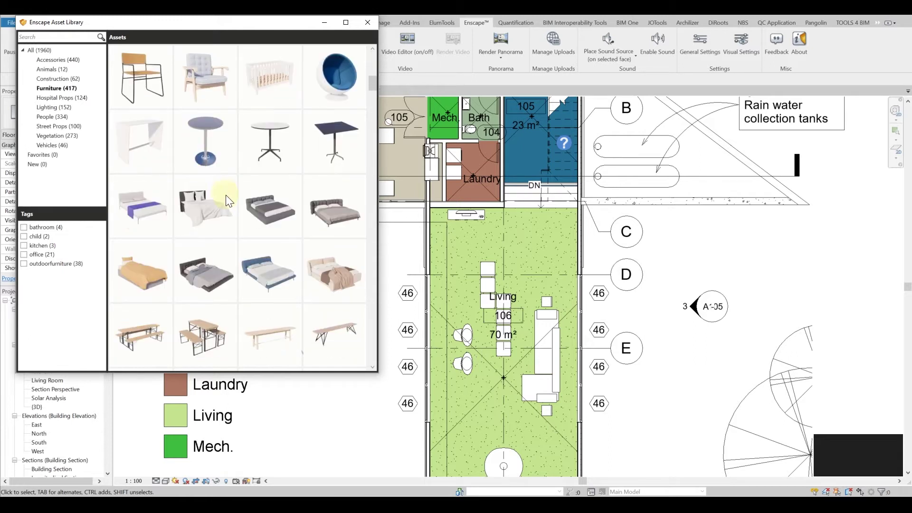
scroll(227, 196, up, 4)
scroll(230, 202, up, 2)
scroll(228, 203, up, 2)
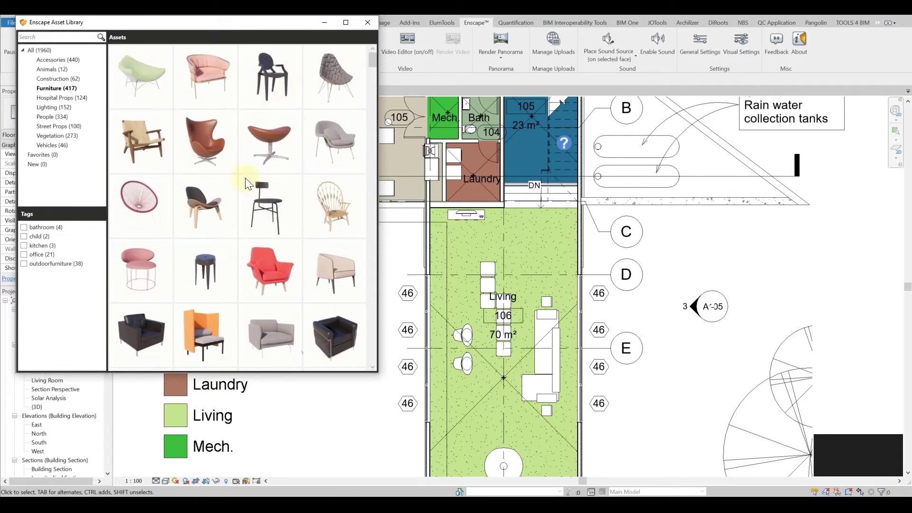
- Place Accent Chair 05 beside the ottomans in the Living room plan
click(205, 207)
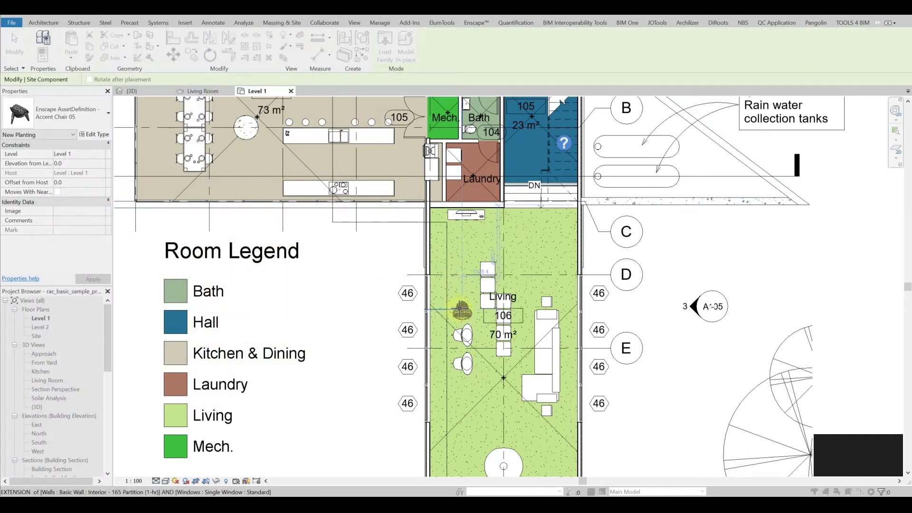
scroll(463, 308, up, 1)
scroll(463, 308, up, 1)
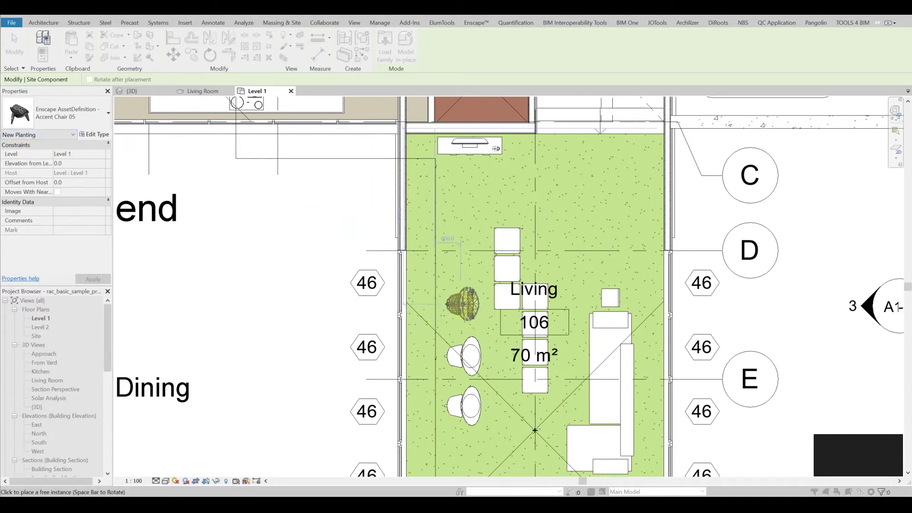
click(467, 308)
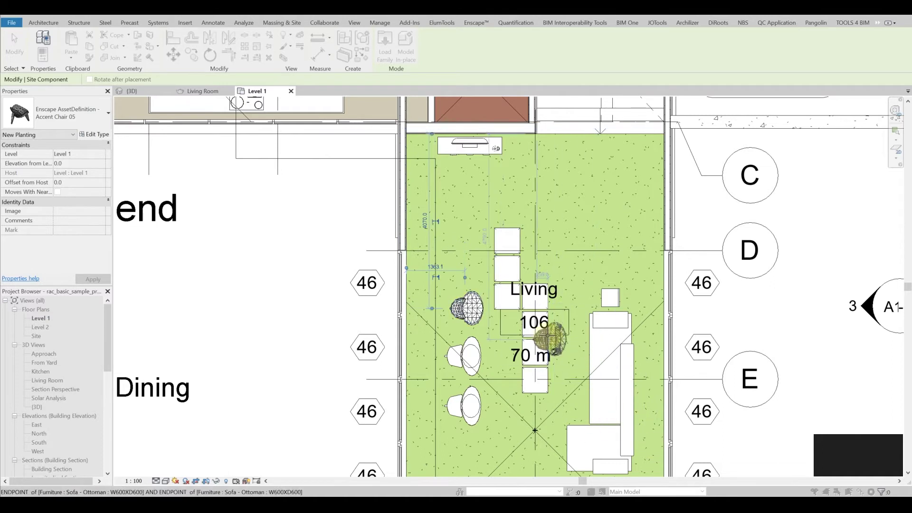
key(Escape)
key(Escape)
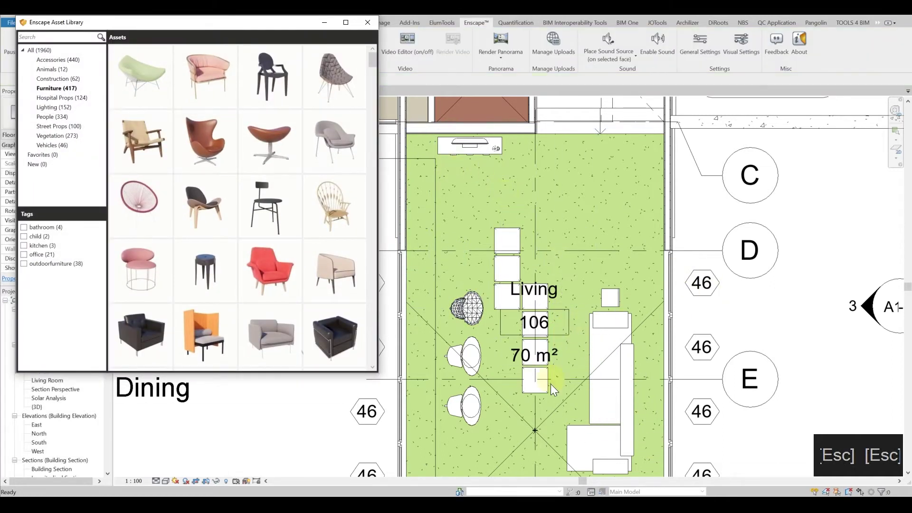
click(185, 430)
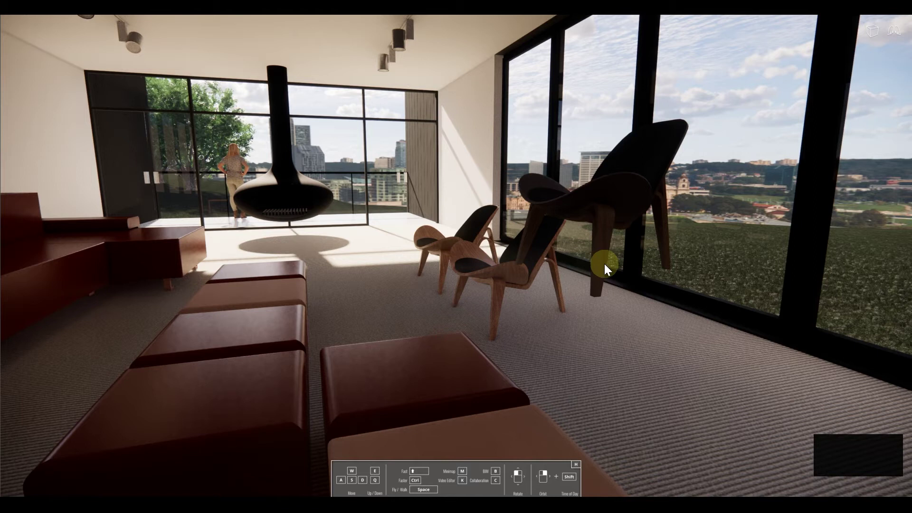
- Close the asset library and set the accent chair's Level to Level 1 Living Rm
key(alt+Tab)
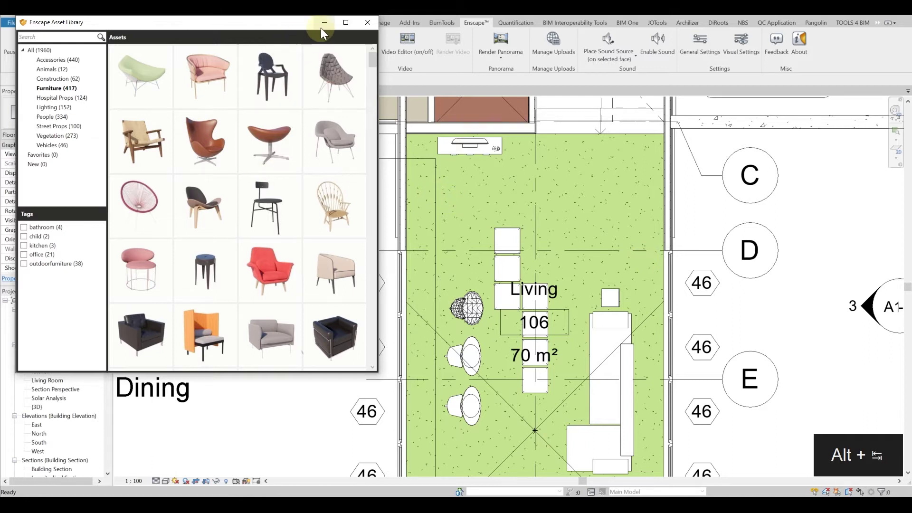
click(325, 23)
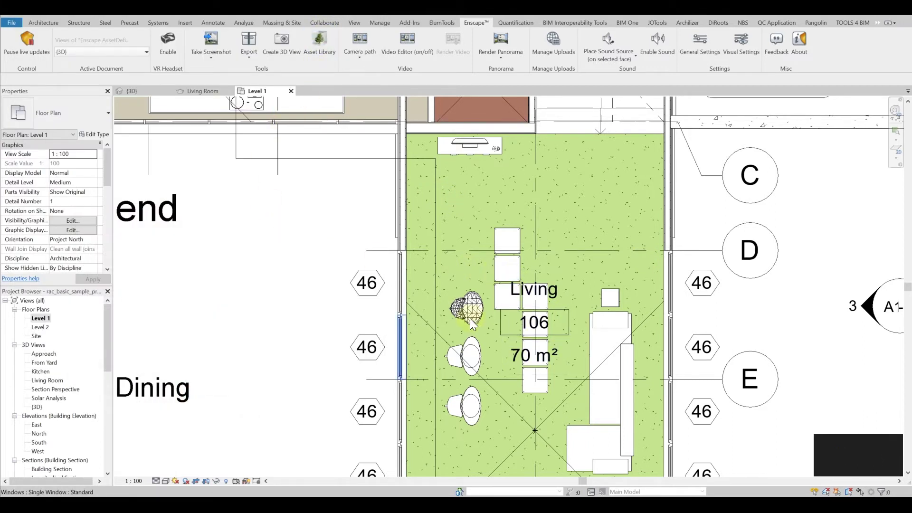
click(471, 306)
click(103, 153)
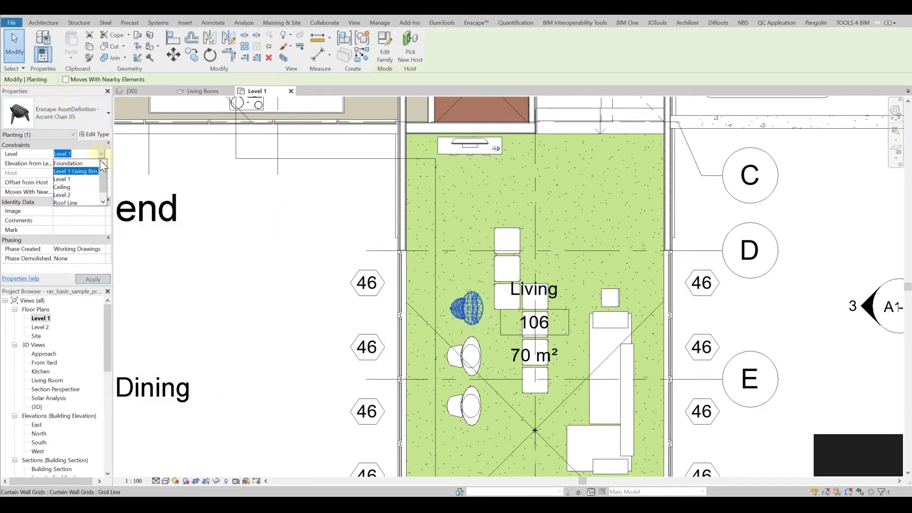
click(96, 173)
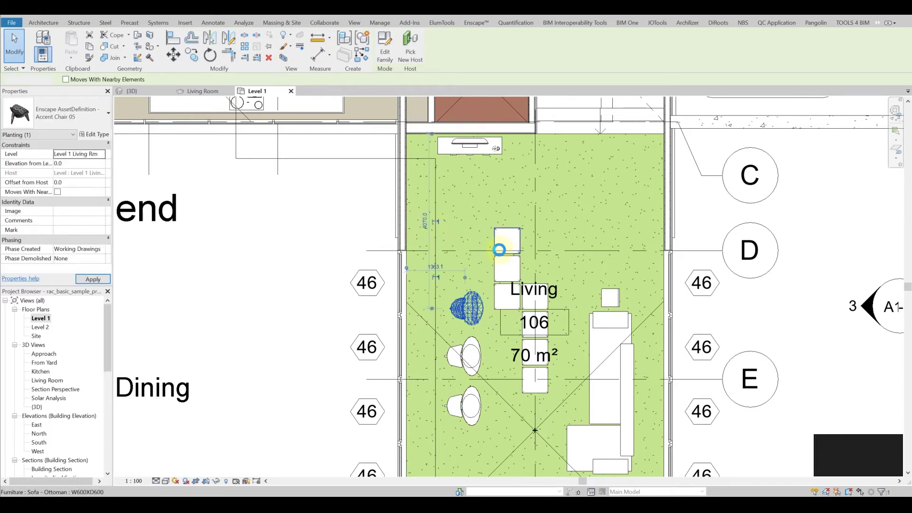
key(alt+Tab)
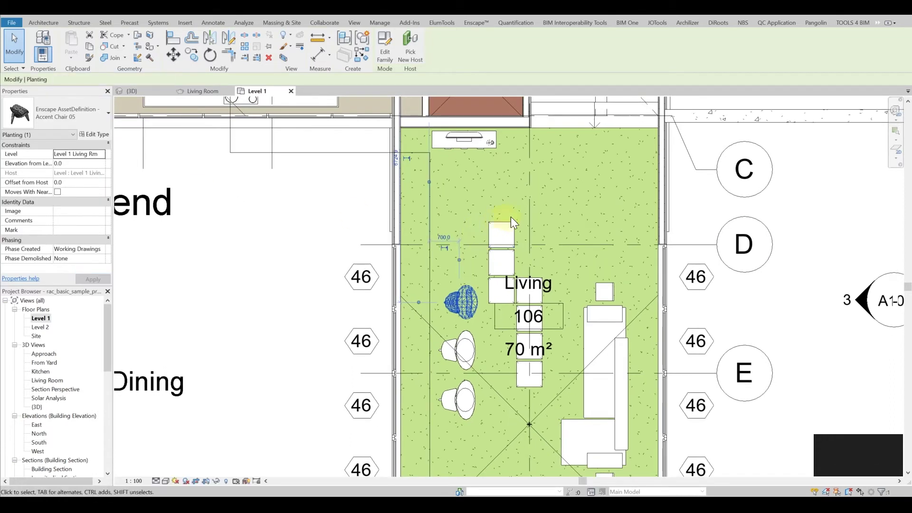
- Walk around the living room chairs in Enscape to inspect the new accent chair
key(w)
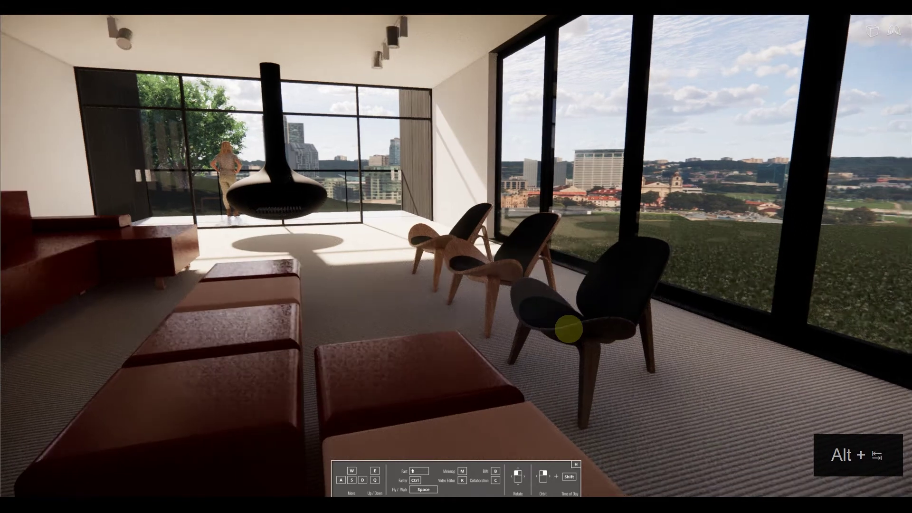
key(w)
key(d)
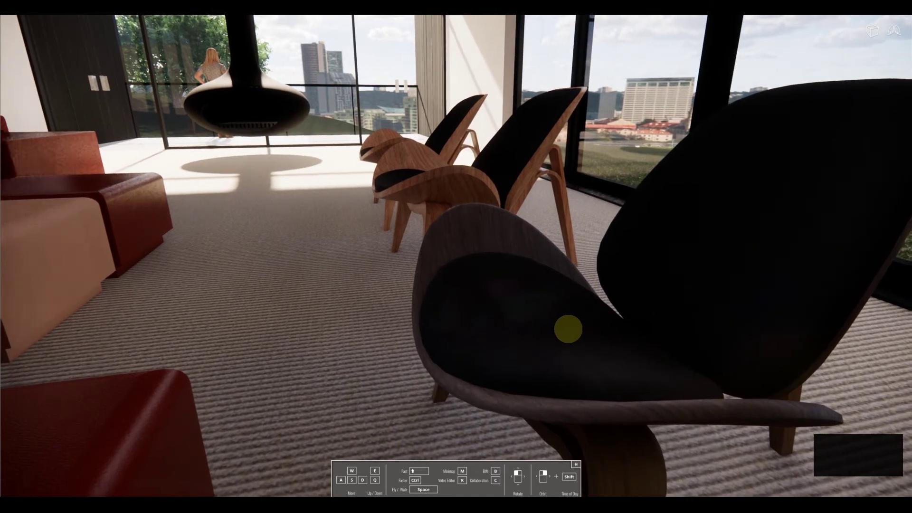
key(w)
key(a)
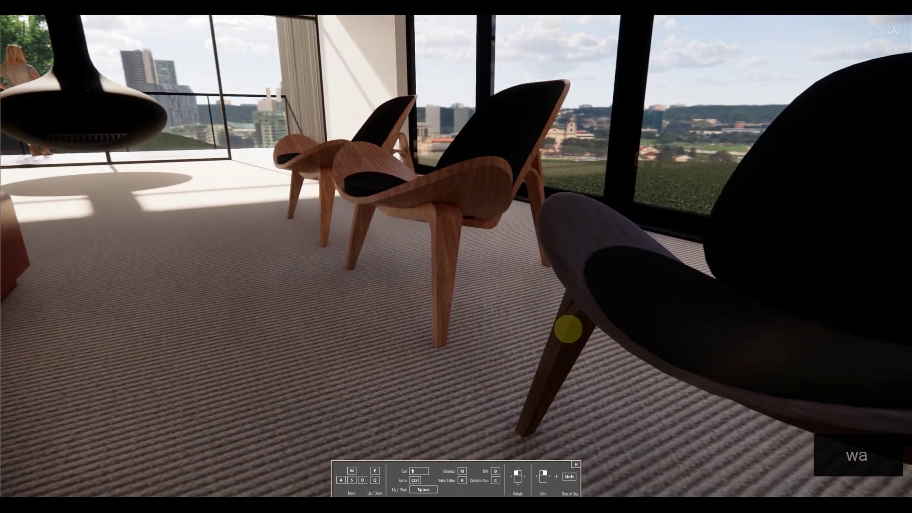
key(s)
key(d)
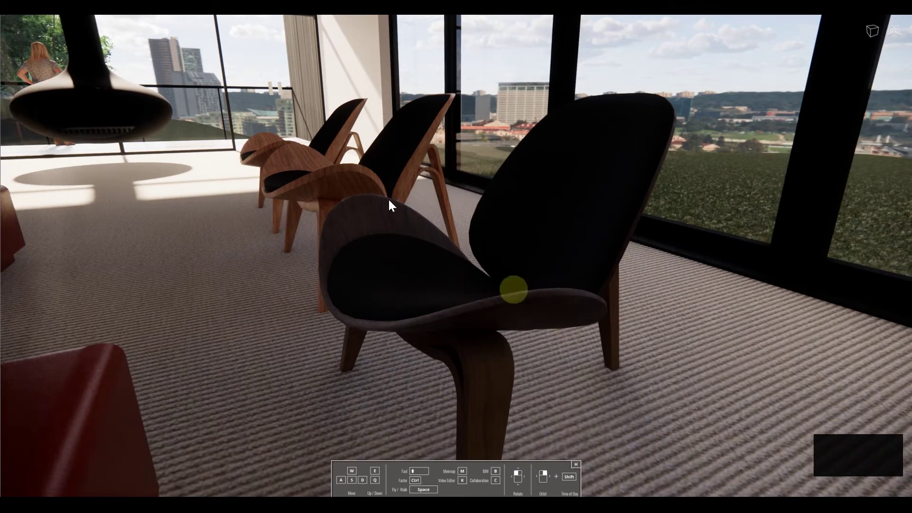
key(a)
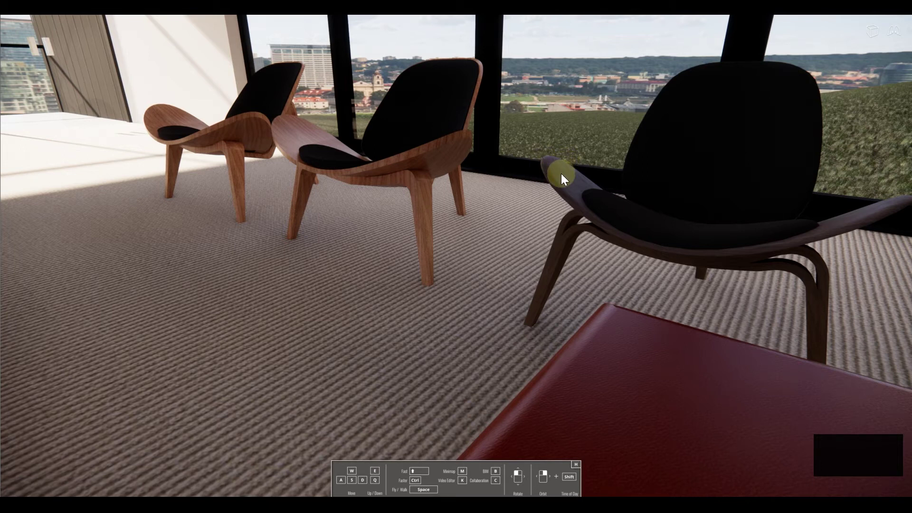
key(alt+Tab)
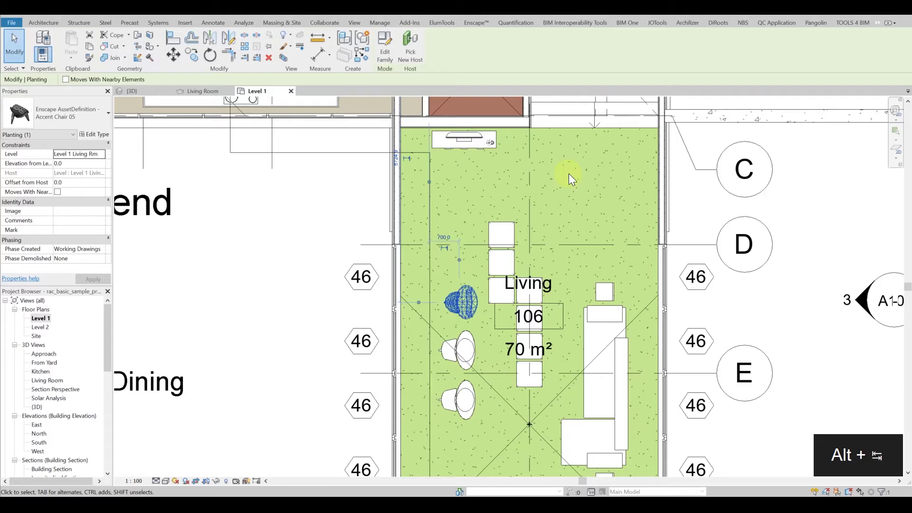
scroll(470, 303, up, 1)
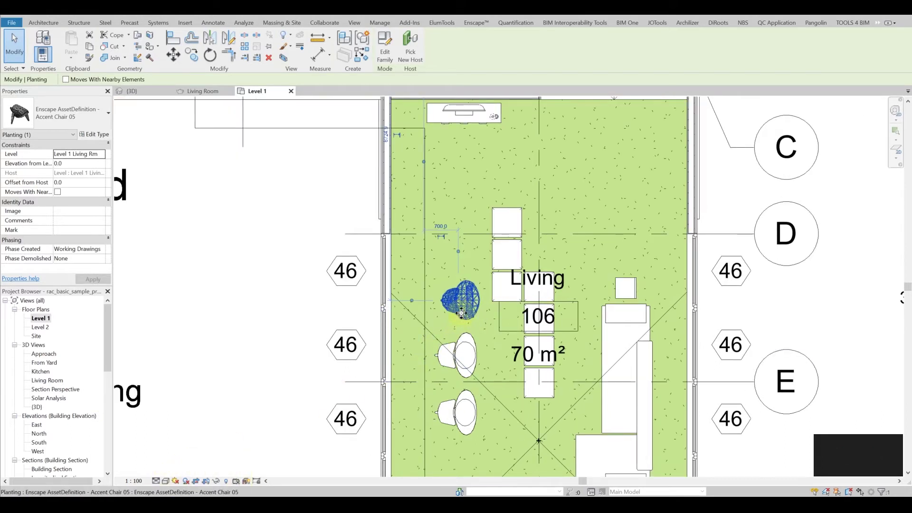
scroll(461, 311, up, 2)
- Deselect the chairs on the Level 1 plan and return to the Enscape render
key(Escape)
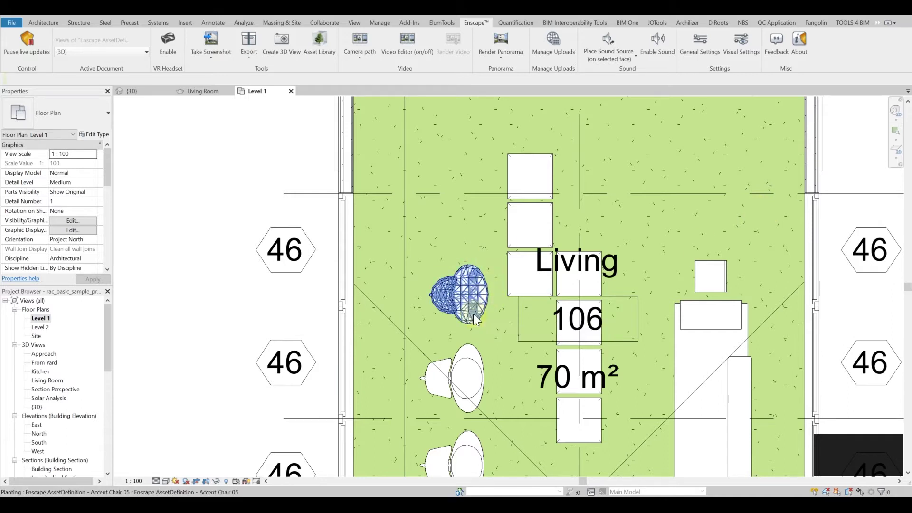
scroll(524, 259, up, 1)
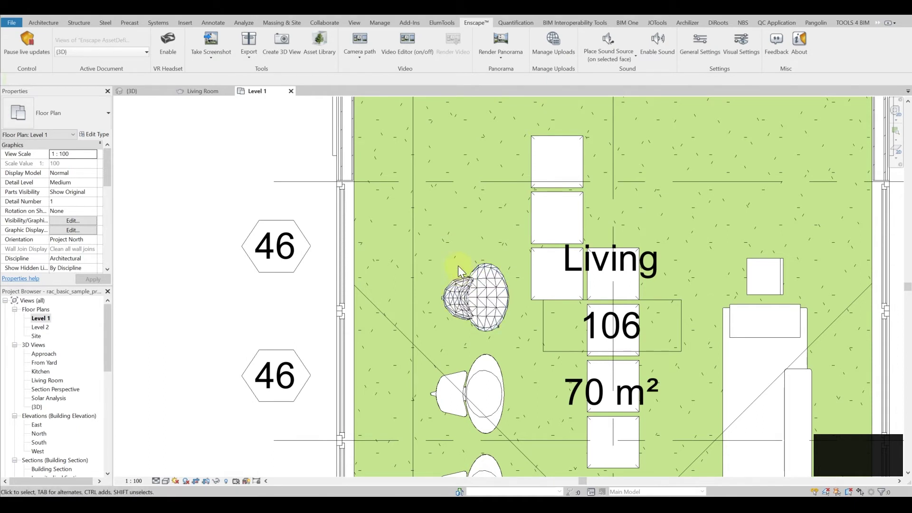
scroll(459, 266, down, 1)
scroll(459, 266, down, 1)
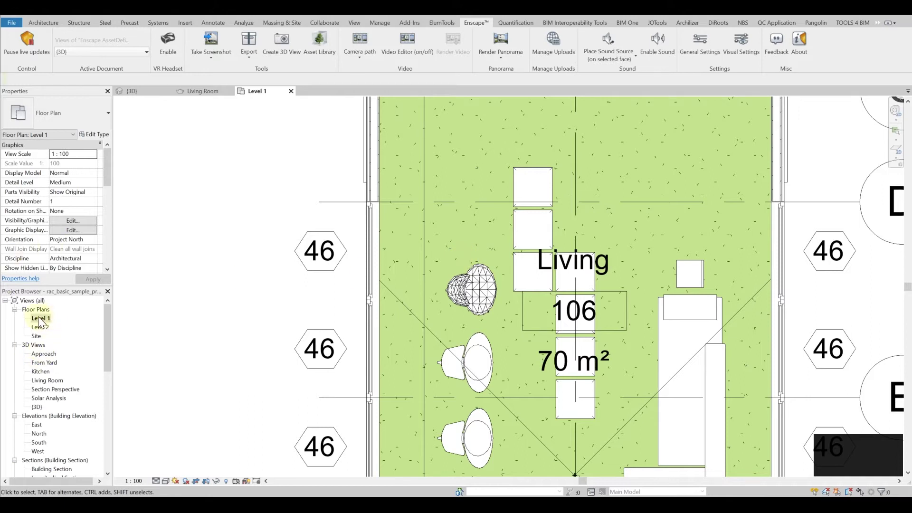
key(alt+Tab)
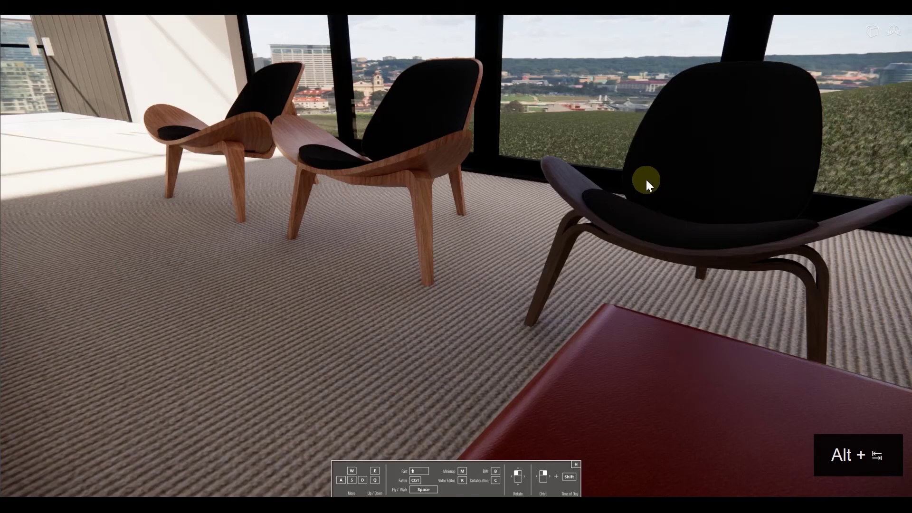
- Look around the living room to view the three chairs, red sofa and ottomans
drag(557, 201, 553, 202)
key(s)
key(s)
key(s)
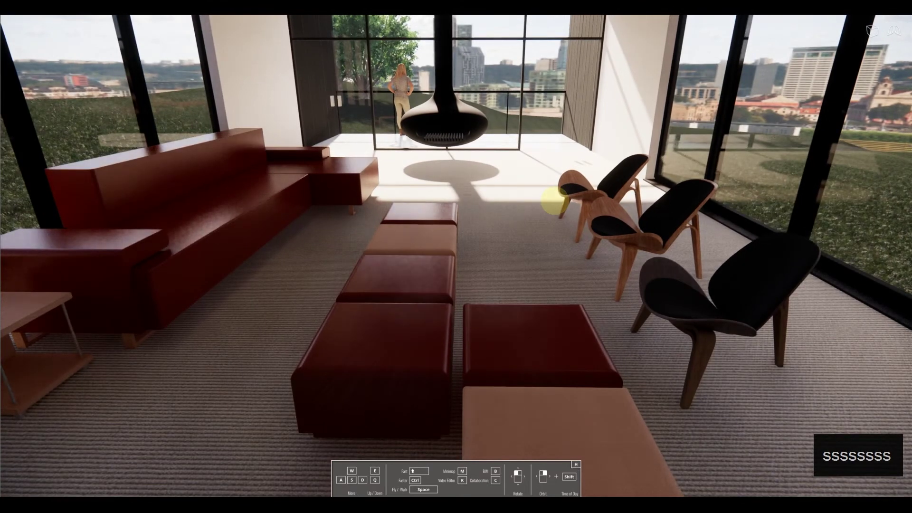
key(a)
drag(553, 201, 639, 249)
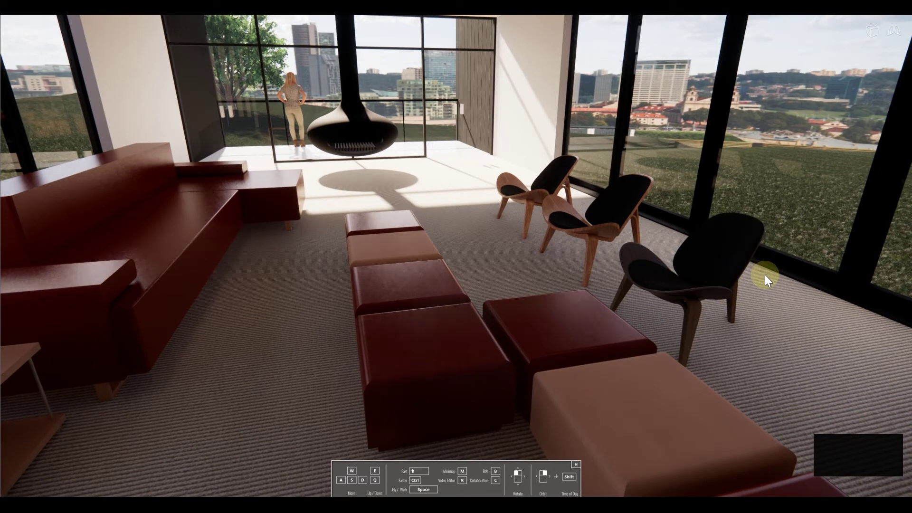
key(a)
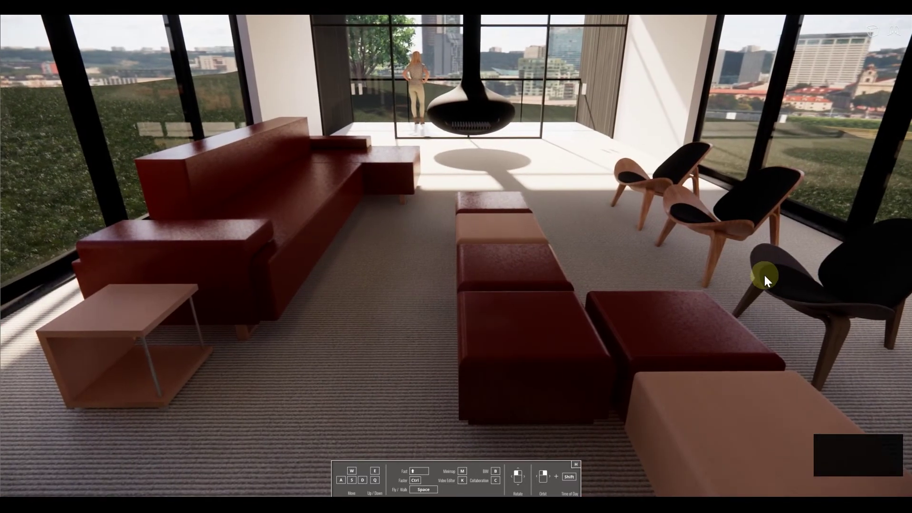
alt+click(501, 319)
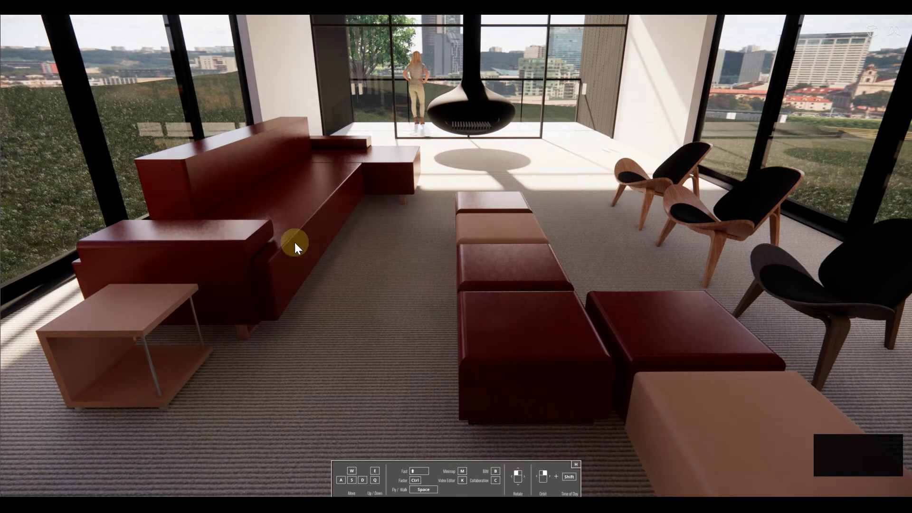
- Return to Revit's Enscape Asset Library to browse the furniture for Couch 04
key(alt+Tab)
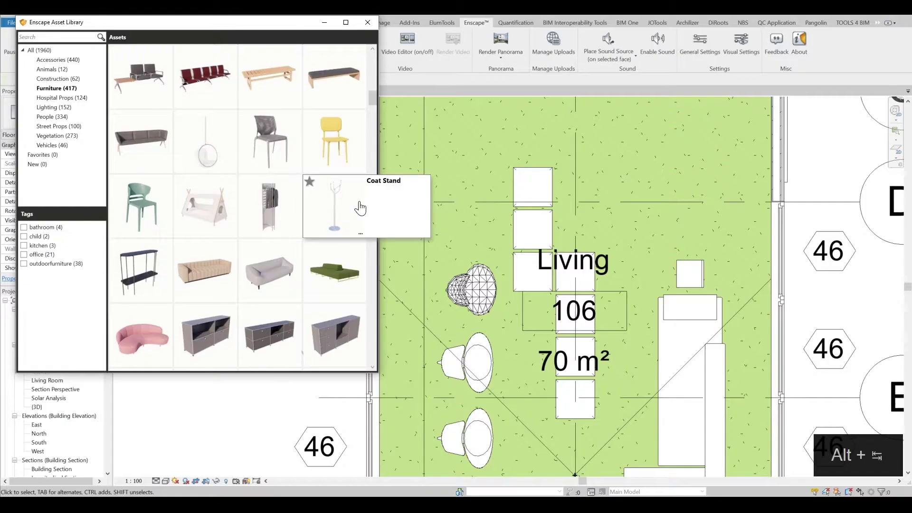
scroll(293, 161, down, 2)
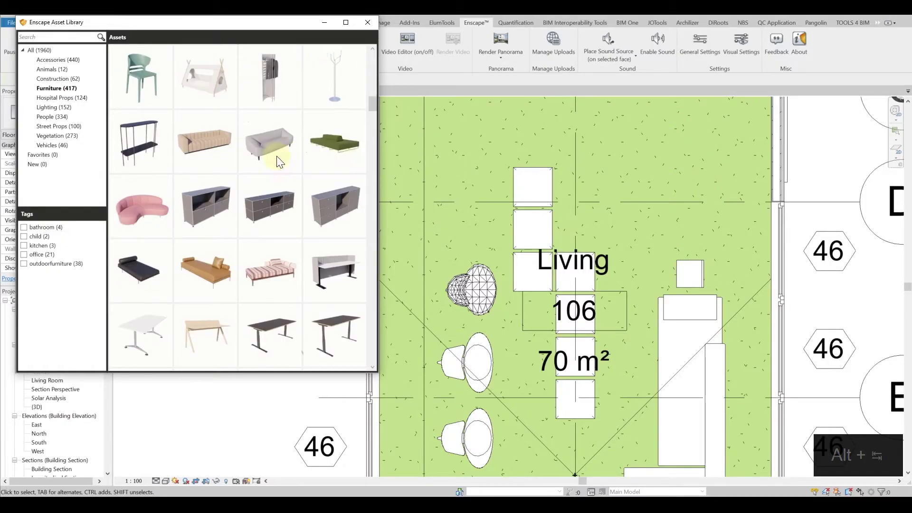
scroll(272, 158, down, 2)
scroll(239, 160, down, 3)
scroll(244, 180, up, 2)
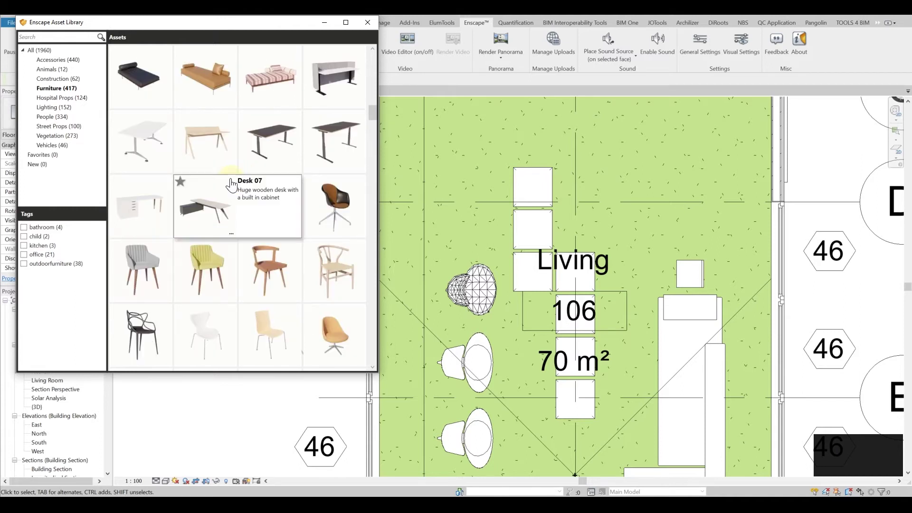
scroll(230, 175, down, 2)
scroll(229, 175, down, 2)
scroll(230, 174, down, 3)
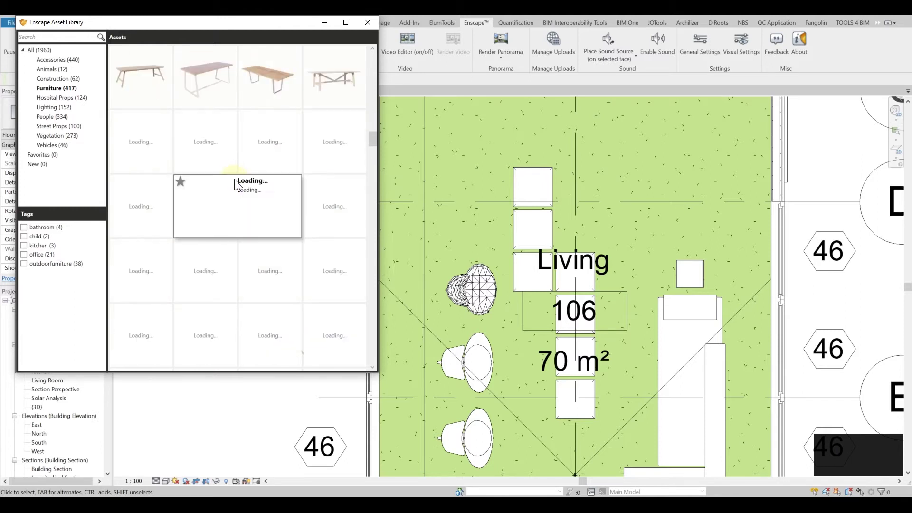
scroll(253, 179, down, 2)
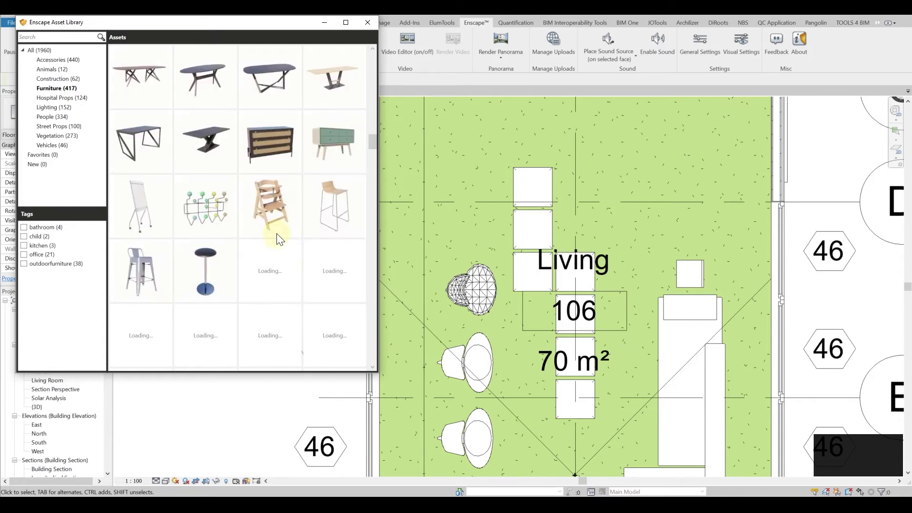
scroll(278, 235, up, 2)
scroll(276, 221, up, 2)
scroll(274, 213, up, 2)
scroll(275, 213, up, 1)
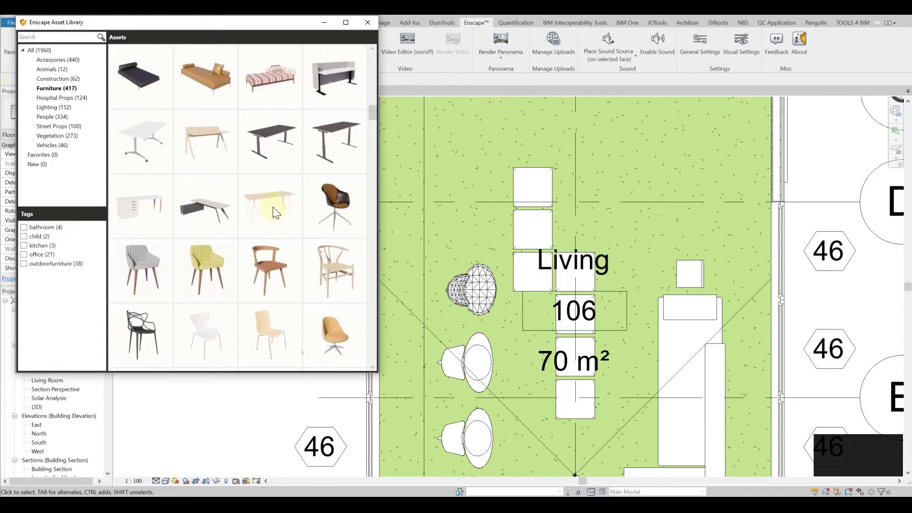
scroll(274, 213, up, 1)
scroll(244, 183, up, 1)
scroll(242, 182, up, 1)
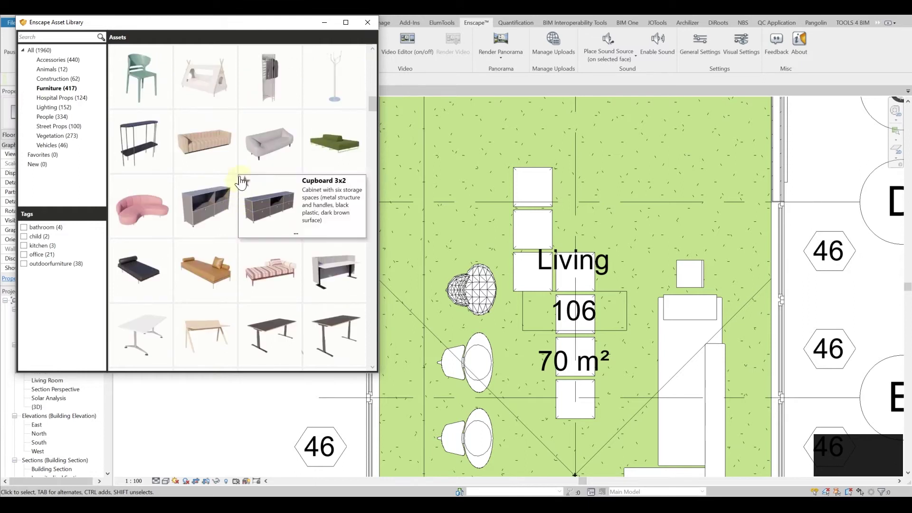
mouse_move(141, 207)
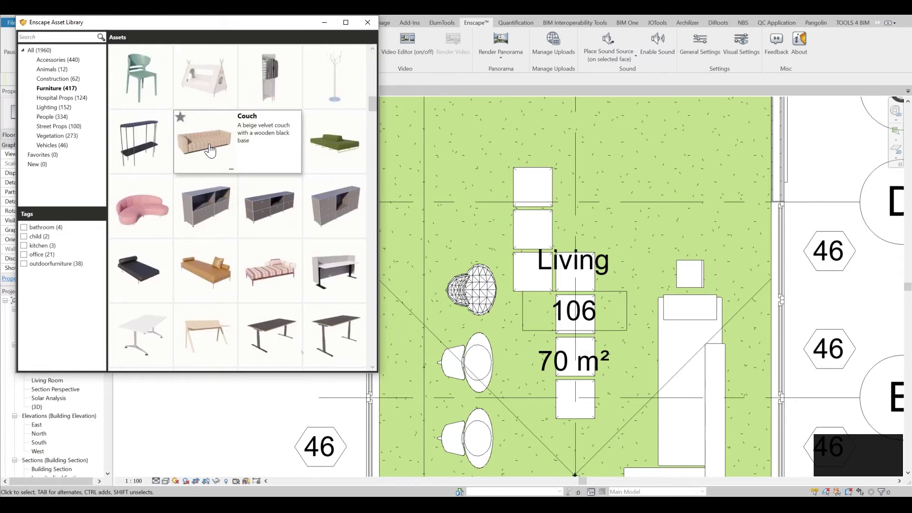
- Place Couch 04, rotated, on the living room's left side in the Level 1 plan
click(142, 206)
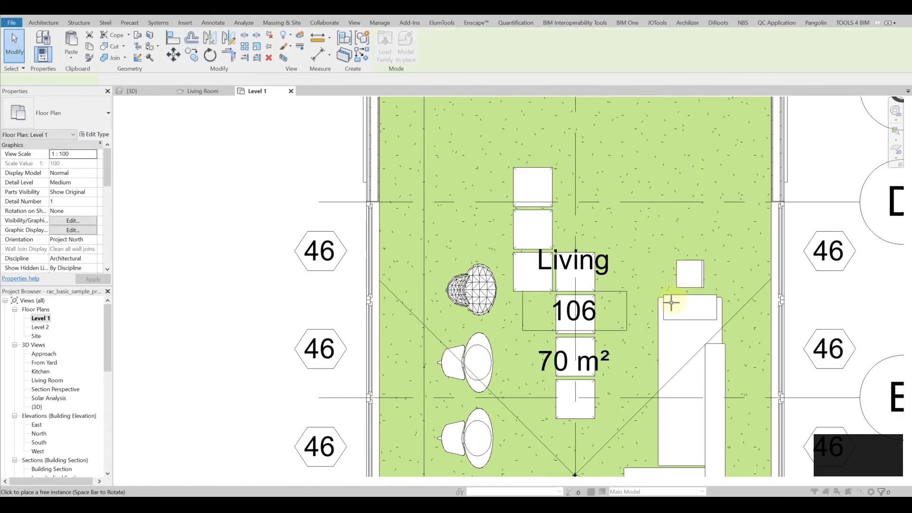
middle_drag(684, 335, 656, 57)
mouse_move(689, 310)
middle_down()
mouse_move(666, 264)
mouse_move(628, 354)
middle_up()
key(space)
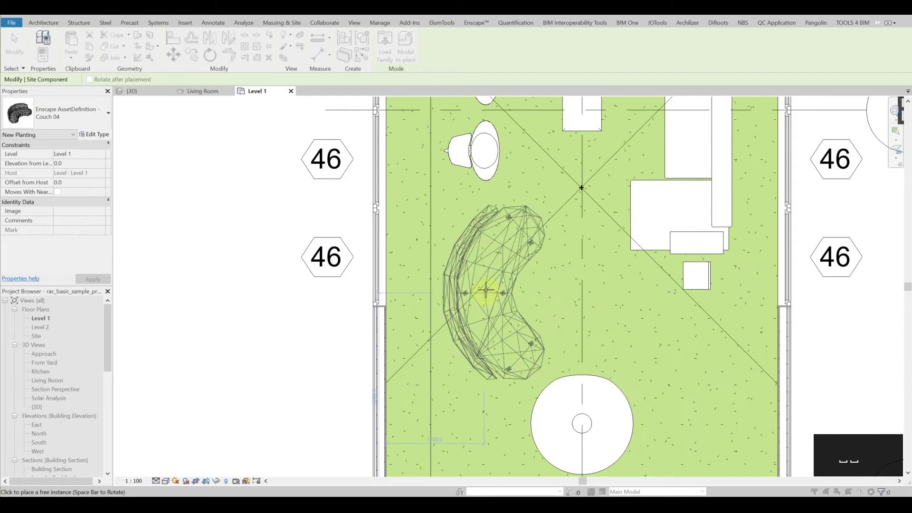
click(459, 310)
key(Escape)
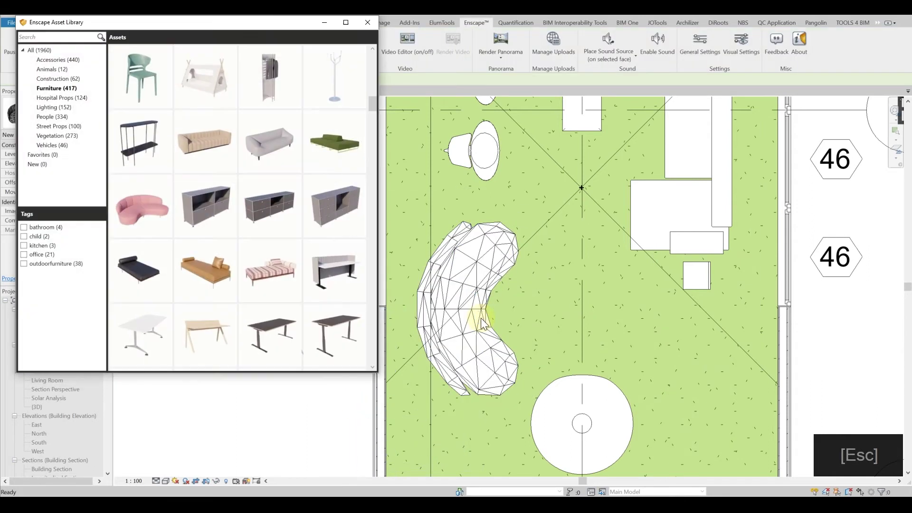
- Check the Enscape render, then set the couch's Level to Level 1 Living Rm
key(alt+Tab)
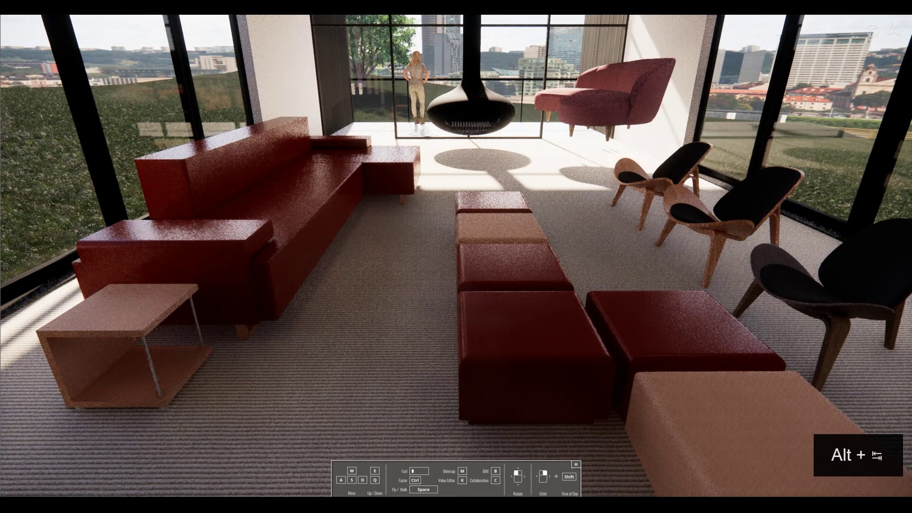
key(alt+Tab)
click(420, 296)
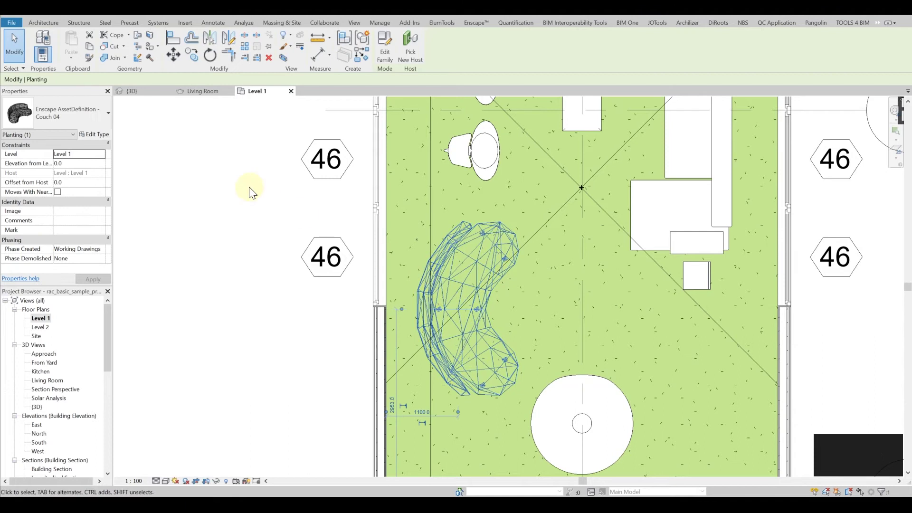
click(102, 154)
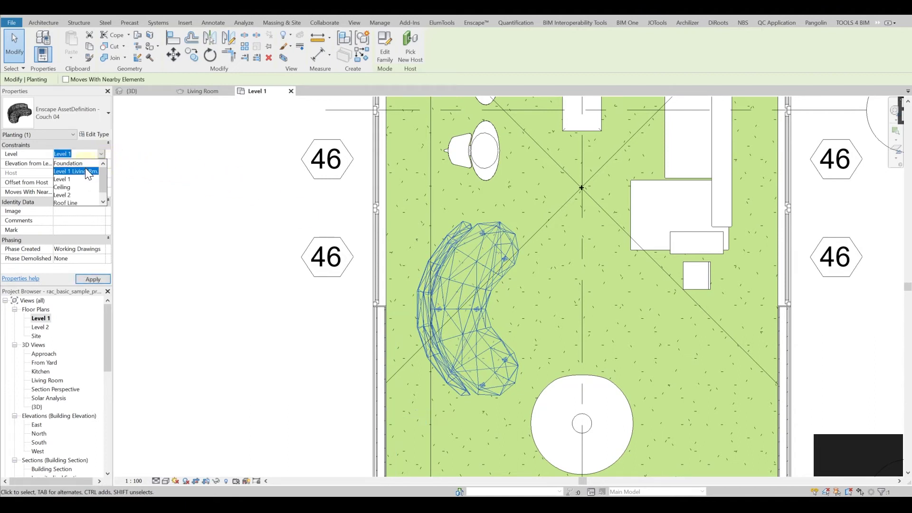
click(85, 167)
- Deselect the couch, switch to Enscape and orbit around the pink couch
click(617, 265)
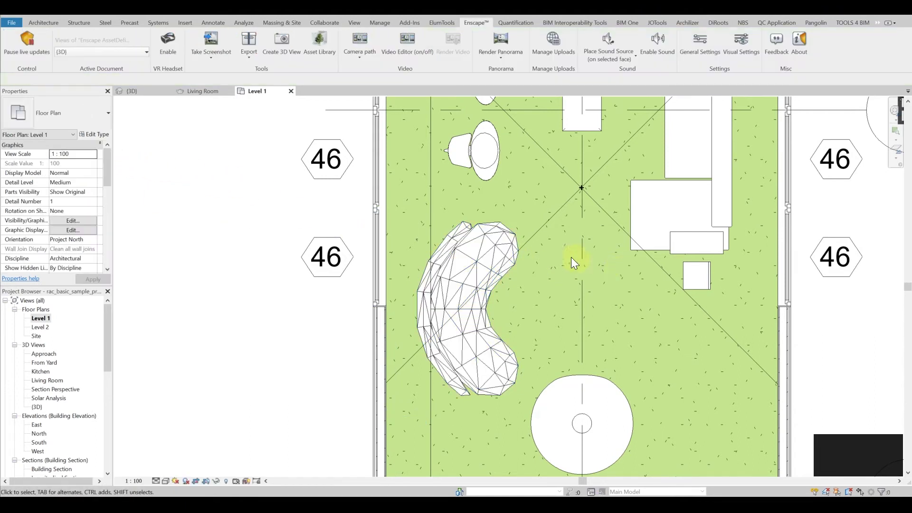
key(alt+Tab)
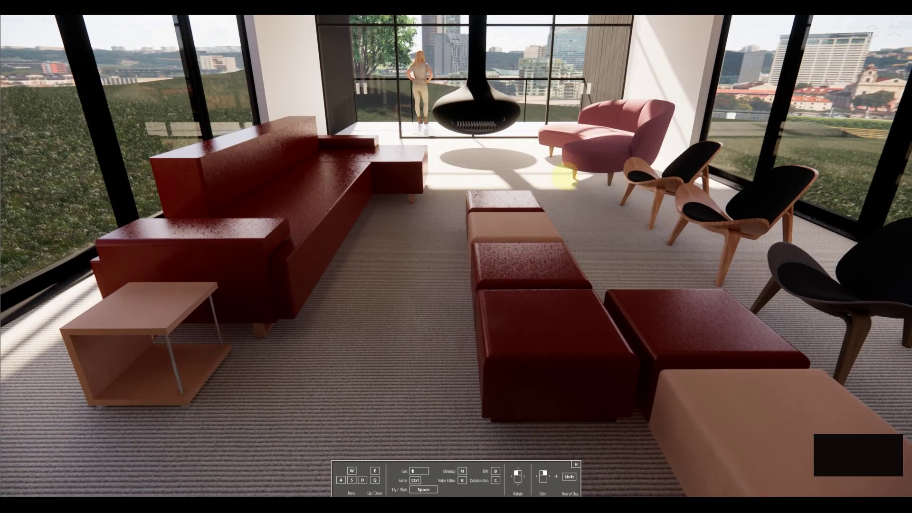
key(w)
key(w)
key(w)
key(w)
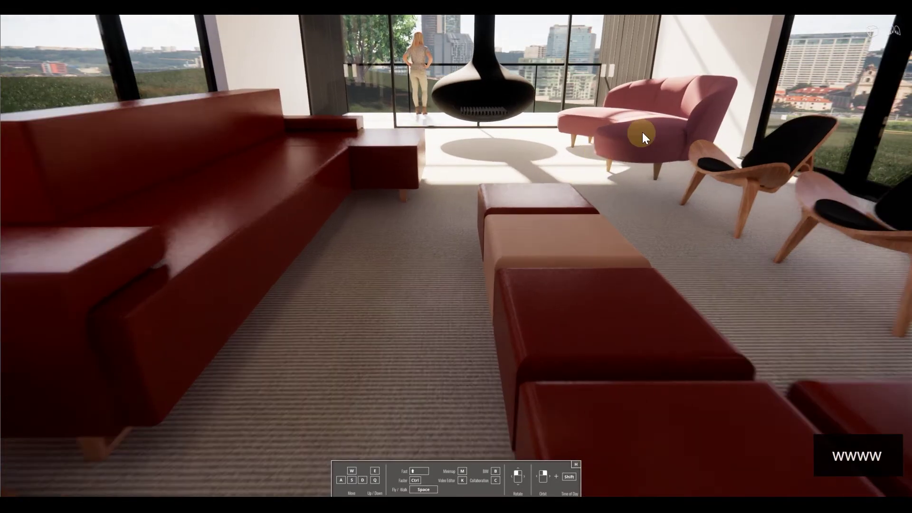
scroll(644, 129, down, 5)
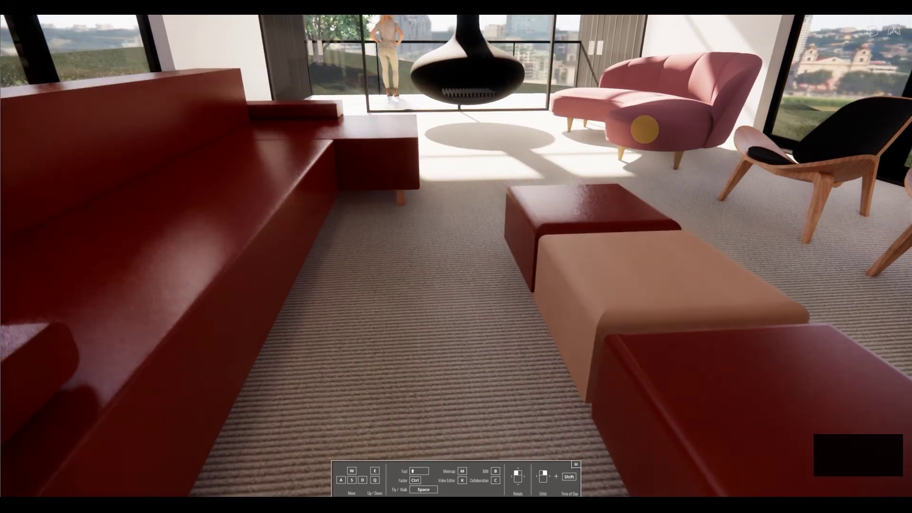
scroll(645, 129, down, 3)
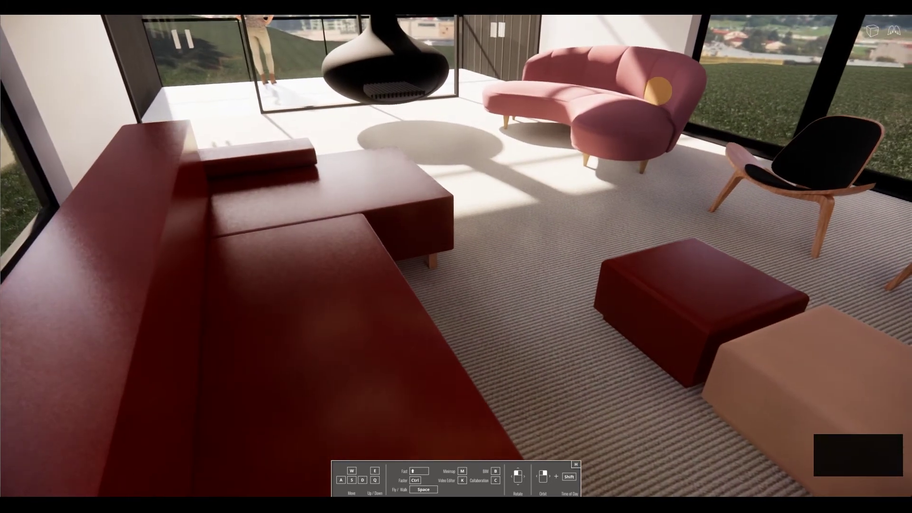
scroll(659, 90, down, 2)
scroll(642, 102, up, 3)
scroll(643, 103, up, 2)
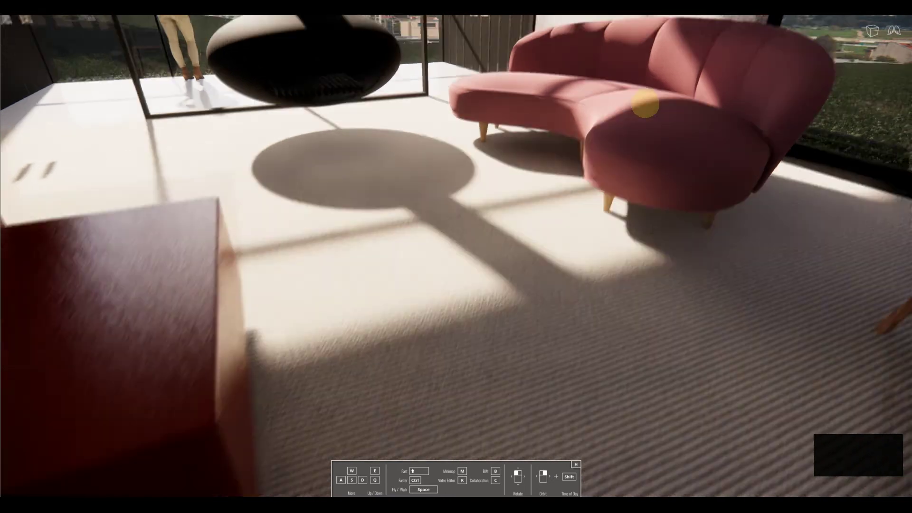
scroll(646, 102, up, 2)
scroll(697, 93, up, 2)
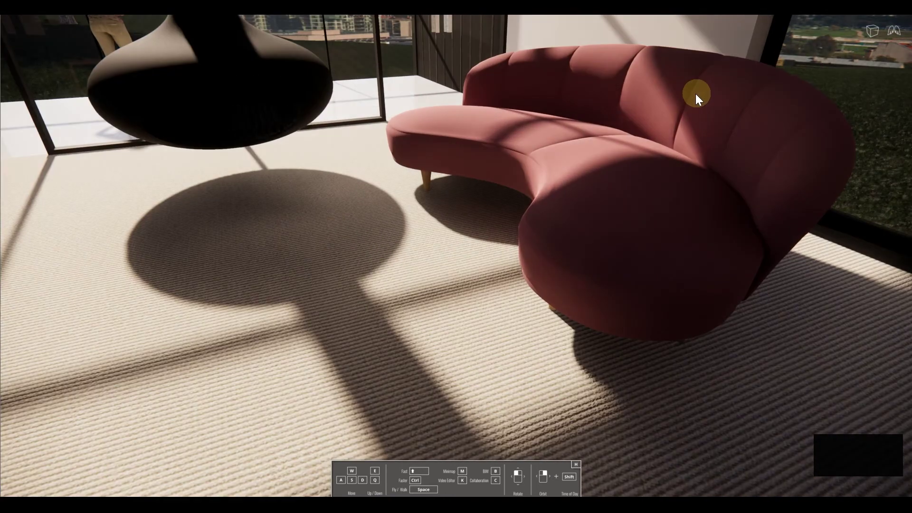
right_drag(770, 151, 495, 134)
key(s)
key(a)
key(s)
key(a)
key(a)
key(a)
- Walk up to the pink couch, viewing its legs at floor level, then from above
key(w)
key(w)
key(a)
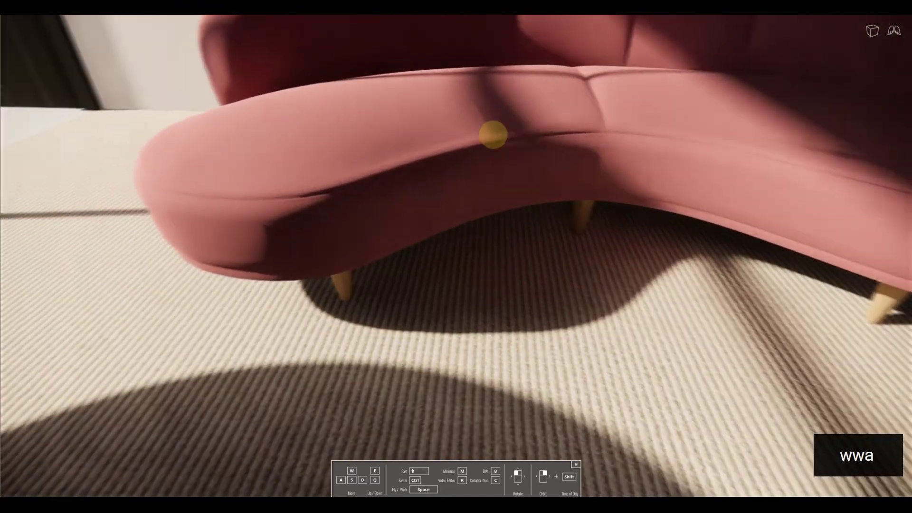
key(w)
key(w)
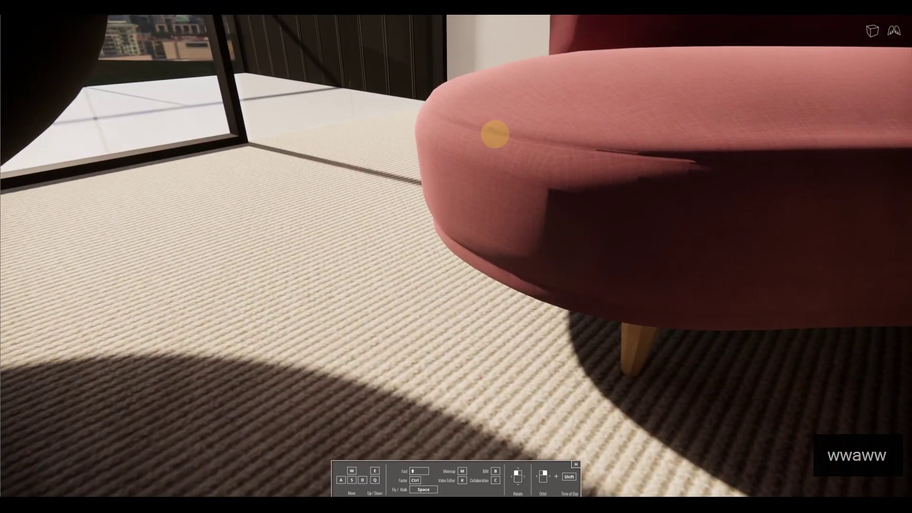
key(q)
key(e)
mouse_move(495, 135)
right_down()
mouse_move(480, 144)
mouse_move(520, 138)
mouse_move(536, 147)
mouse_move(487, 123)
right_up()
key(e)
key(e)
key(e)
key(e)
key(a)
key(a)
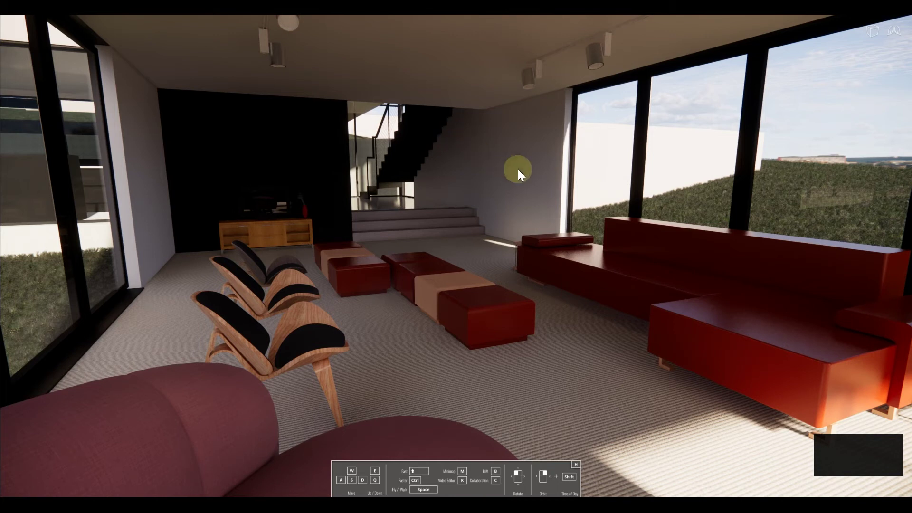
- Walk into the living room, turning toward the windows and then the fireplace
key(w)
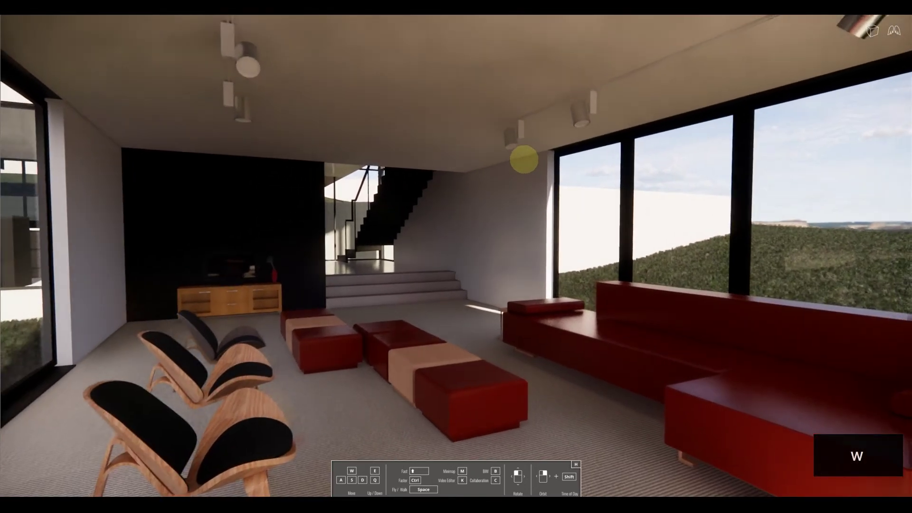
key(a)
drag(524, 161, 524, 160)
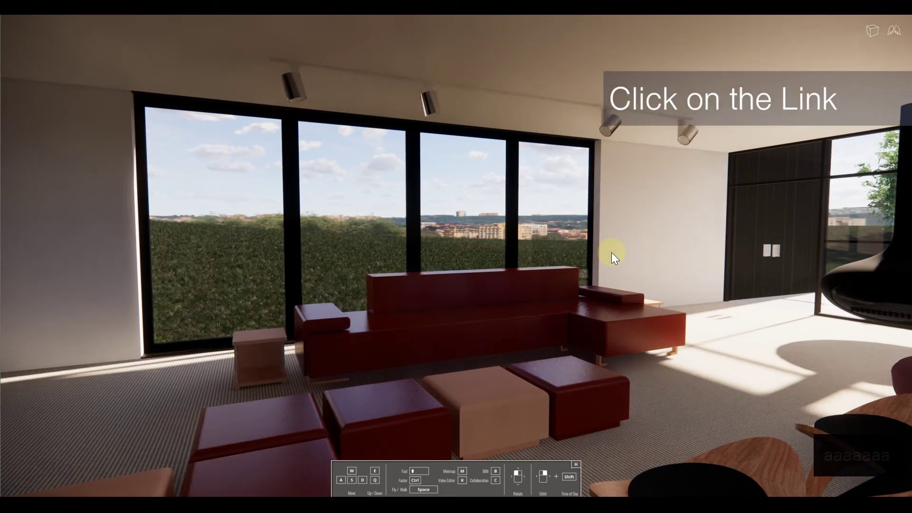
key(a)
drag(647, 252, 652, 252)
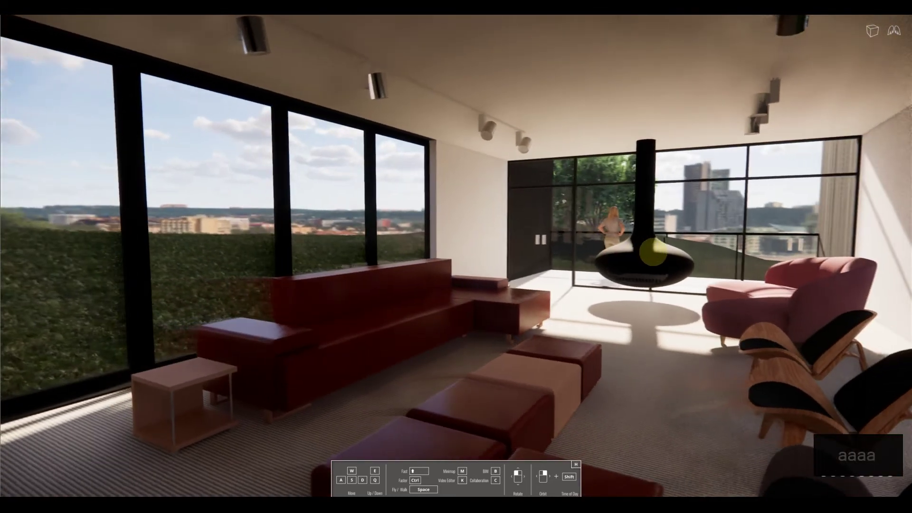
key(s)
key(a)
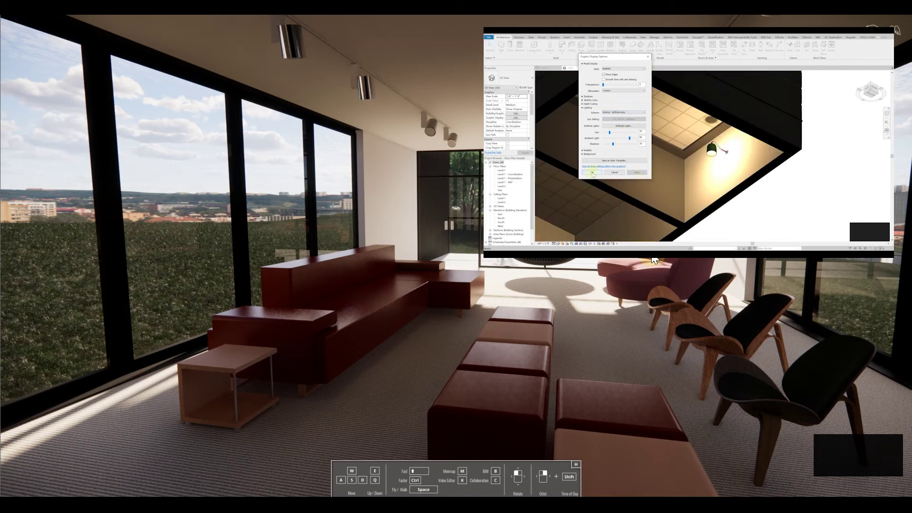
- Walk through the room to the TV cabinet wall, then return to Revit's Level 1 plan
key(s)
key(a)
key(d)
drag(655, 260, 669, 254)
key(w)
key(a)
key(s)
key(w)
key(a)
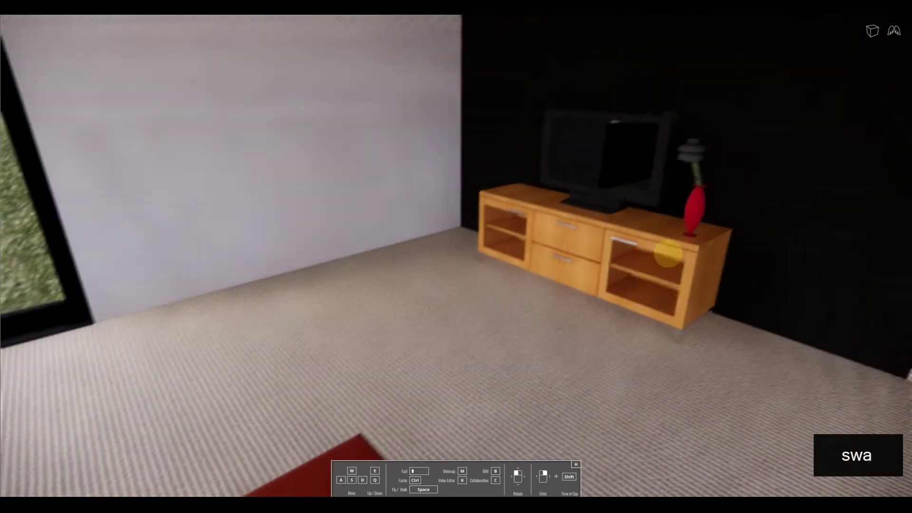
key(a)
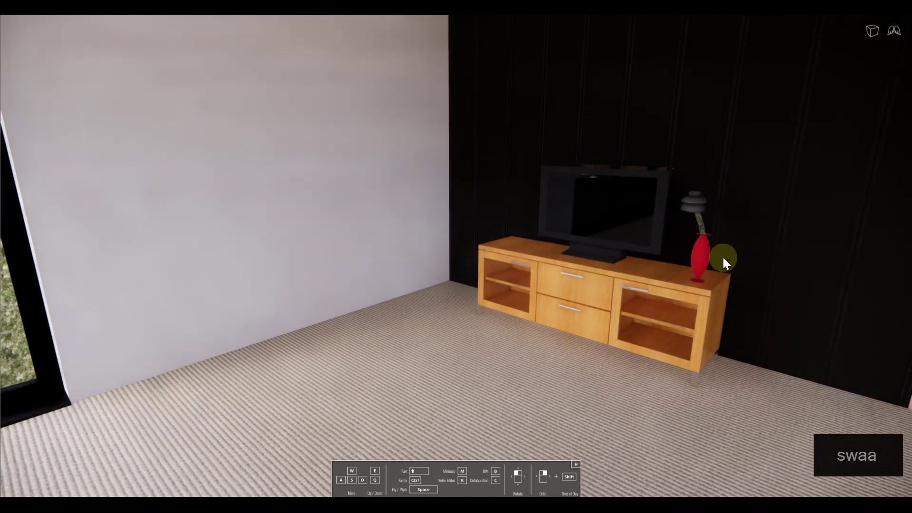
key(alt+Tab)
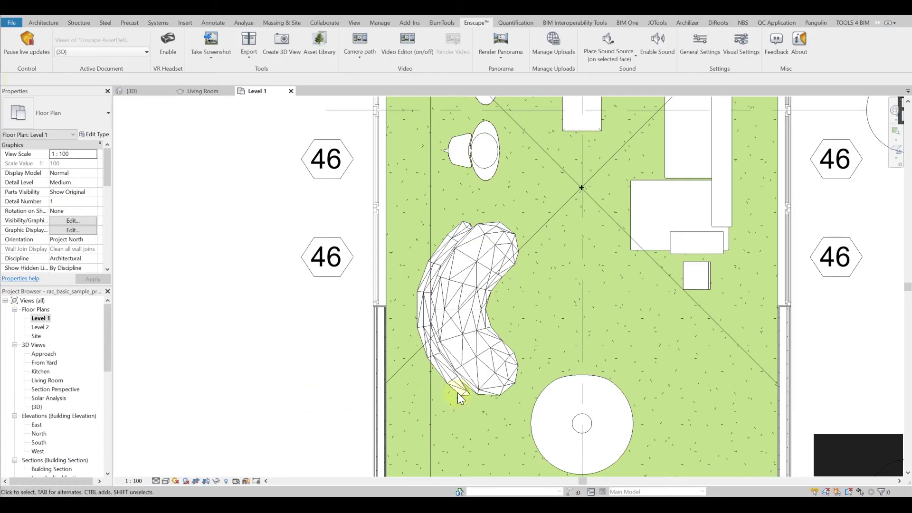
- Pan the Level 1 plan to the Living room's top wall and open the Enscape Asset Library
middle_drag(596, 405, 447, 223)
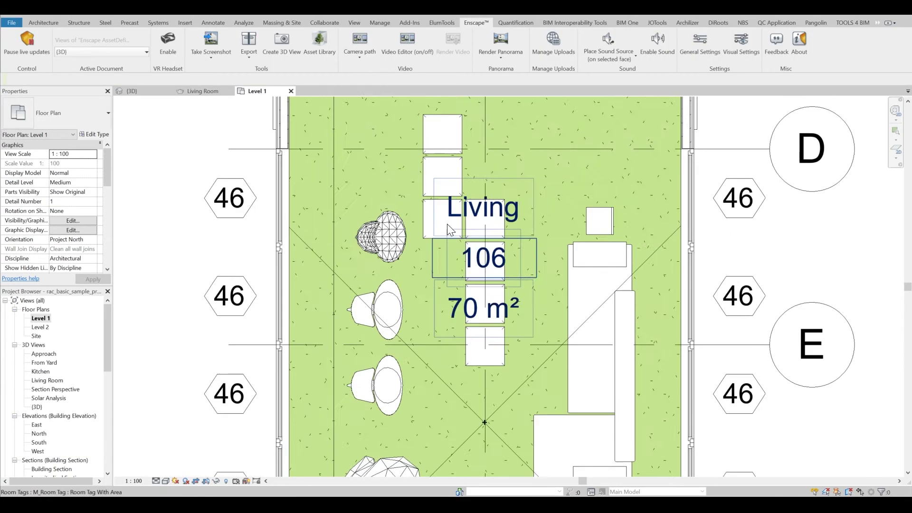
ctrl+scroll(447, 224, up, 3)
ctrl+scroll(424, 210, up, 2)
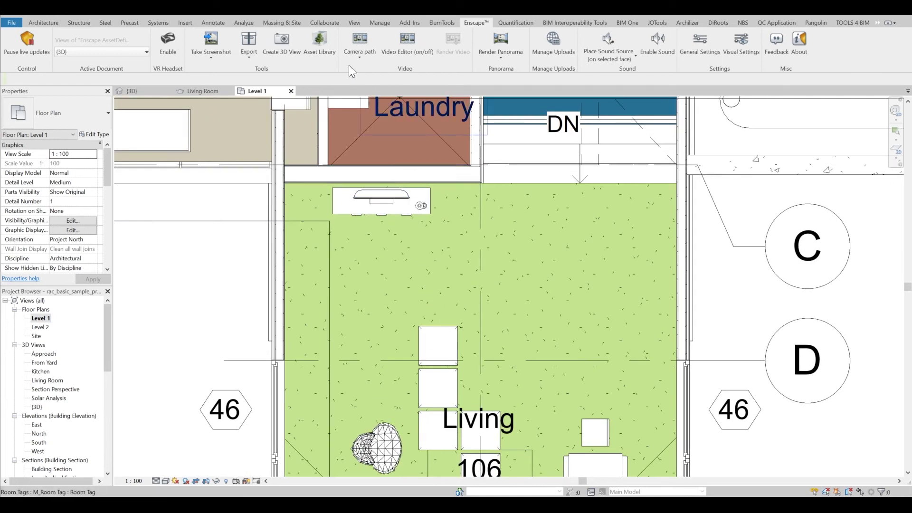
click(327, 44)
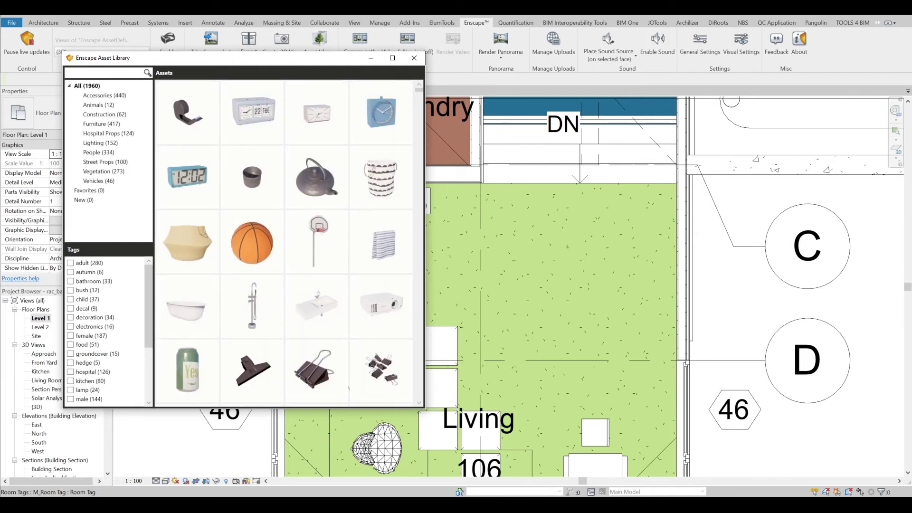
text(v)
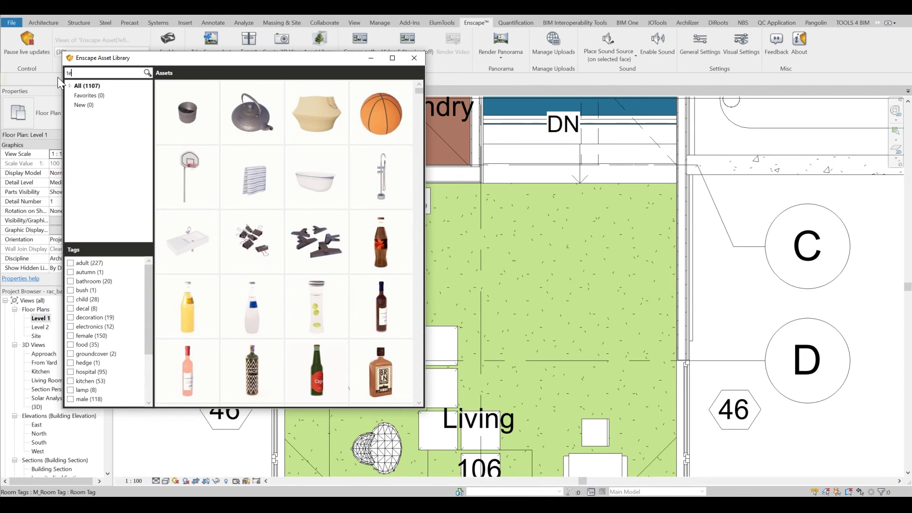
text(le)
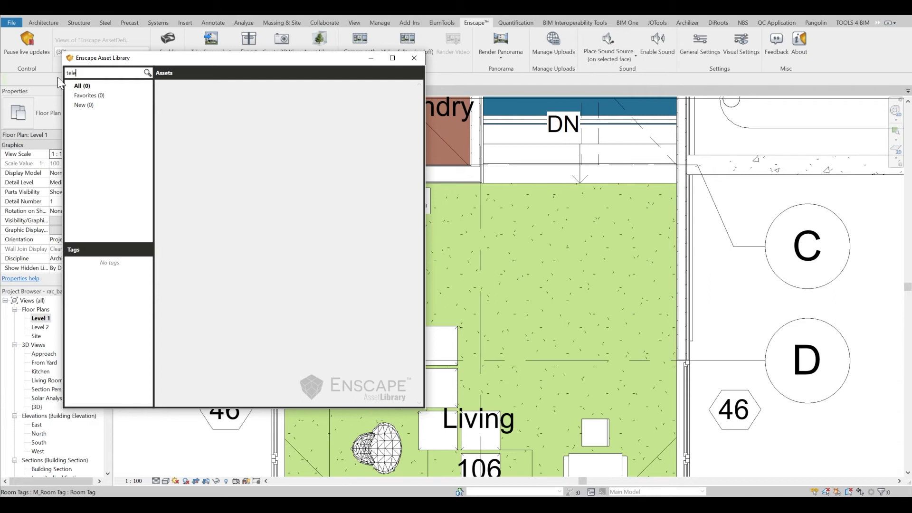
- Search the Enscape asset library for 'tv'
key(BackSpace)
key(BackSpace)
key(BackSpace)
text(v)
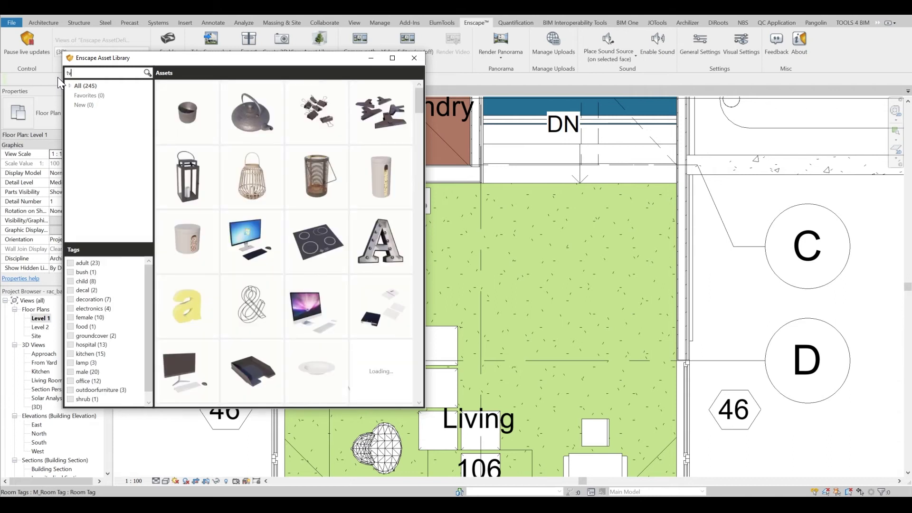
key(Return)
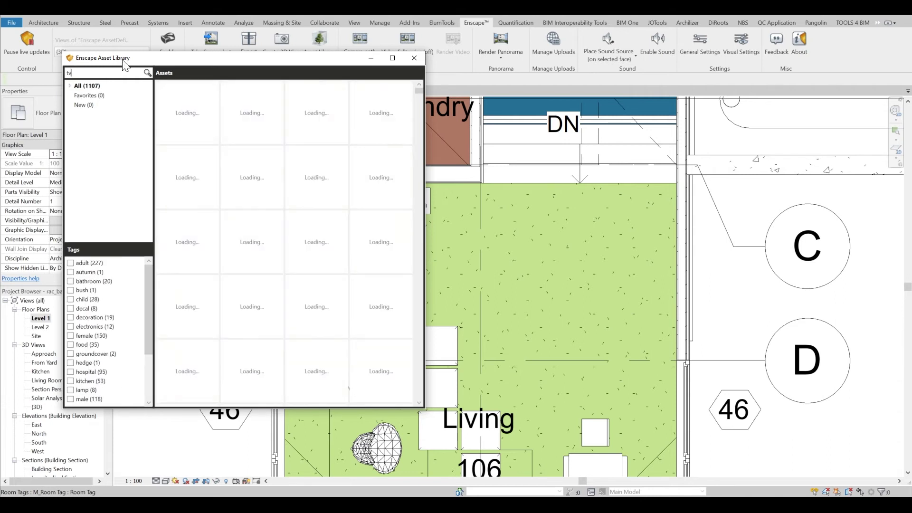
key(BackSpace)
text(ele)
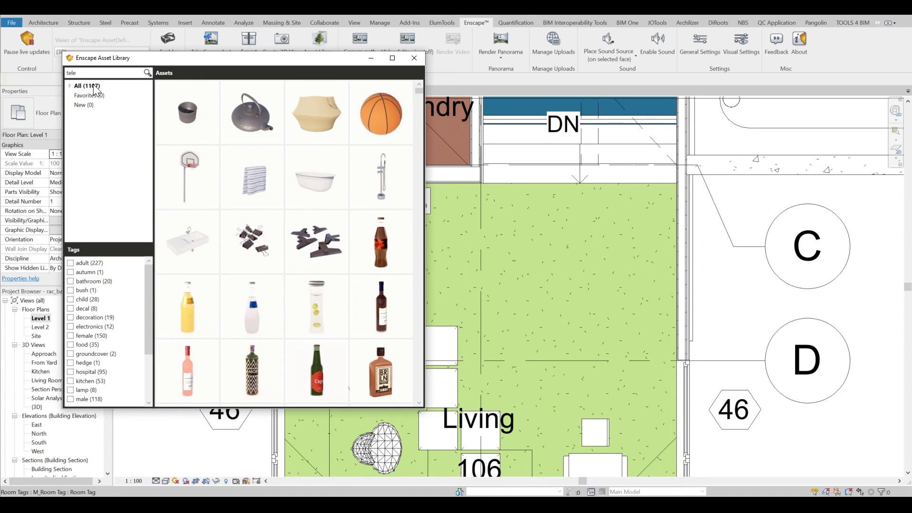
key(BackSpace)
key(BackSpace)
key(BackSpace)
text(v)
key(Return)
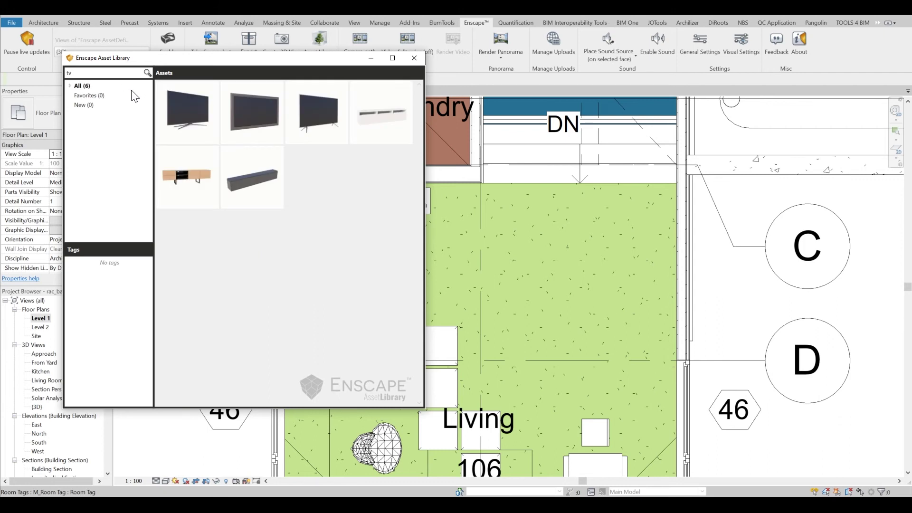
mouse_move(316, 110)
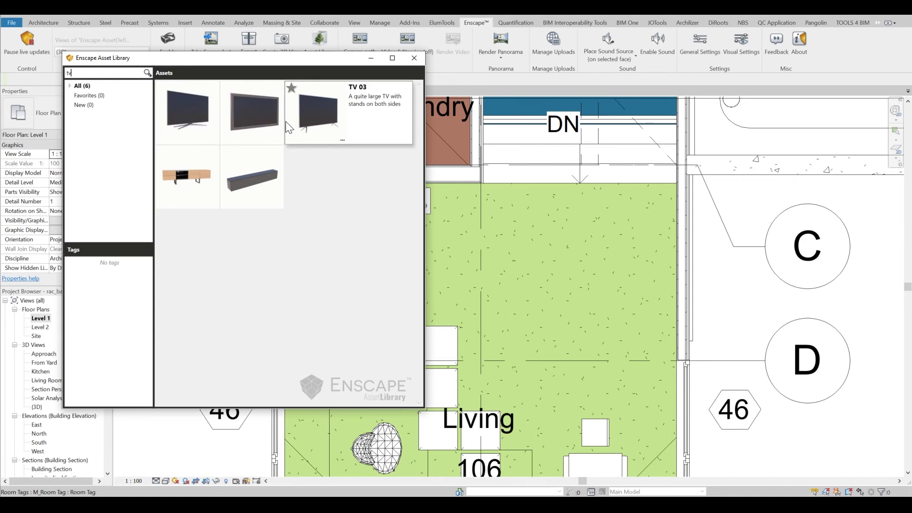
- Place a TV and TV Unit 02 along the Living room's top wall, then close the library
click(180, 118)
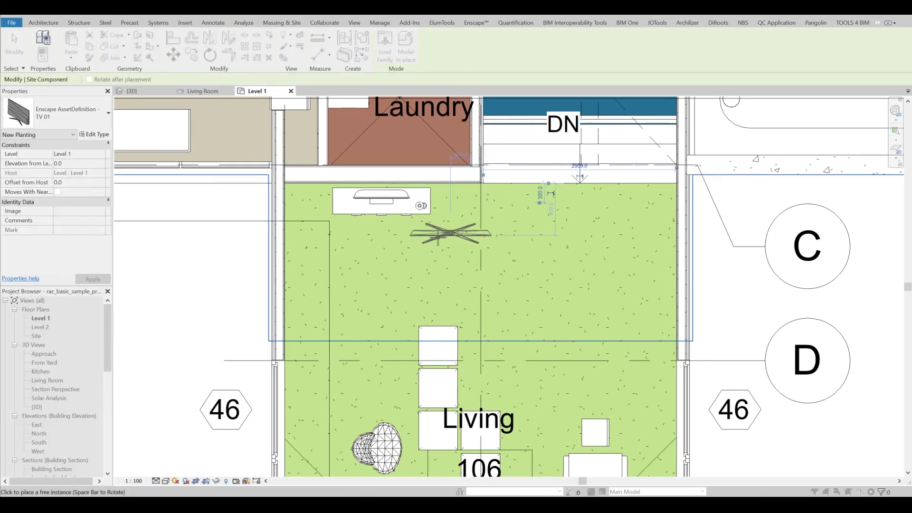
click(478, 286)
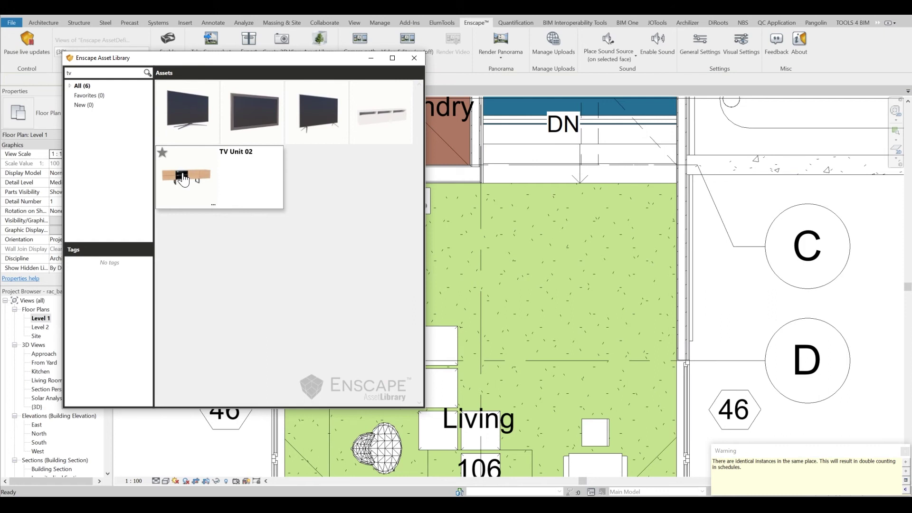
click(185, 175)
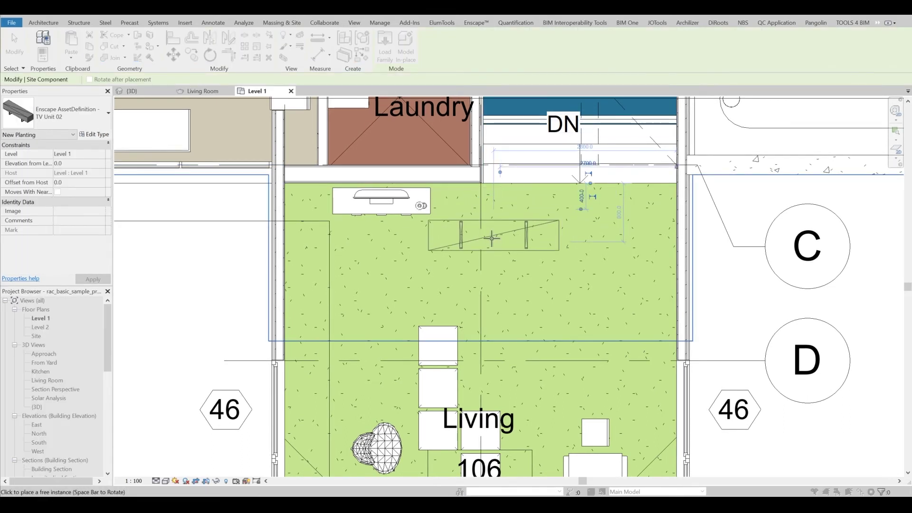
key(Escape)
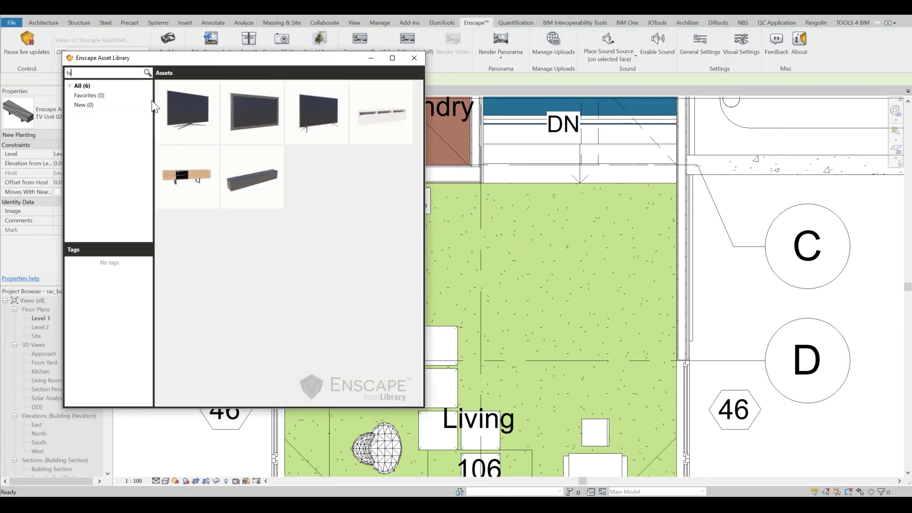
key(BackSpace)
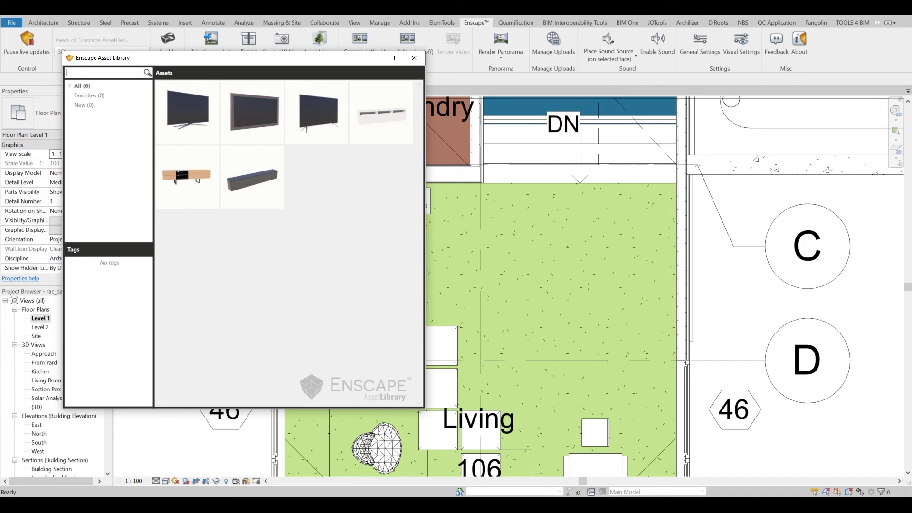
key(Escape)
- Filter the asset library to Lighting and place a tall floor lamp in the Living room's corner
click(313, 41)
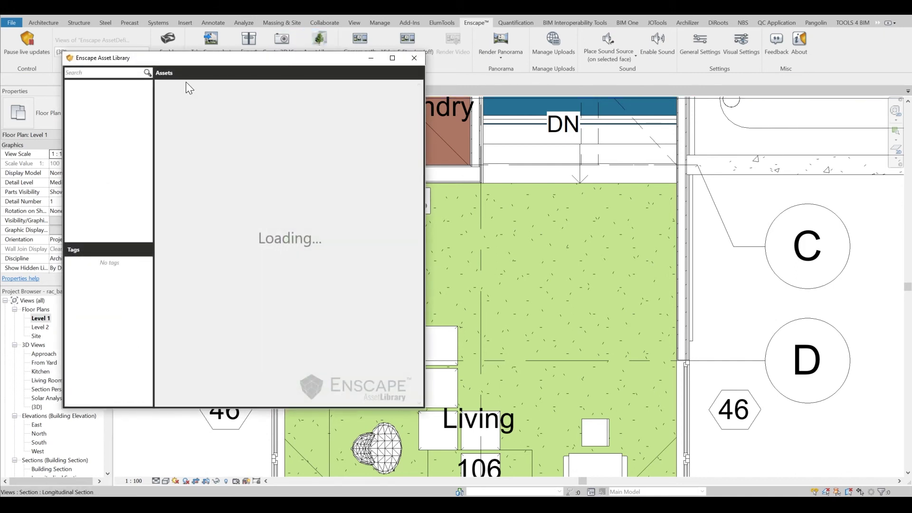
click(98, 144)
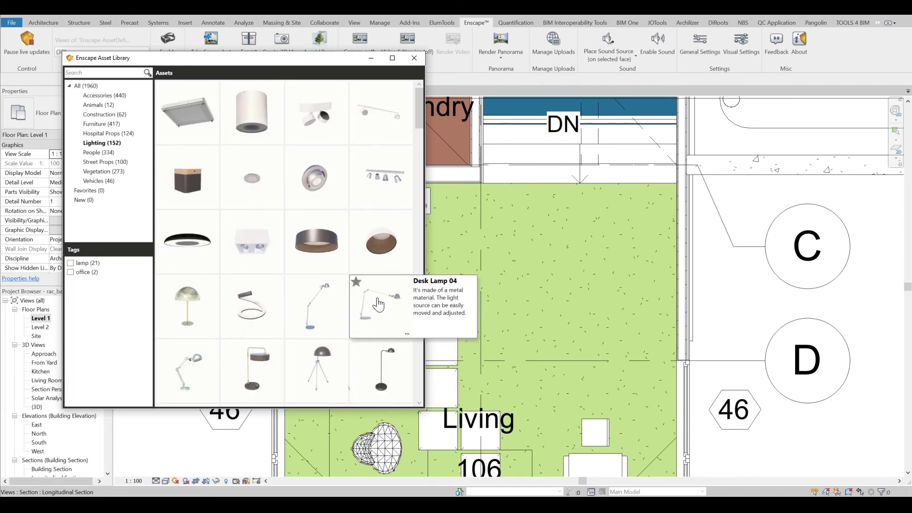
scroll(378, 258, down, 3)
scroll(353, 286, down, 2)
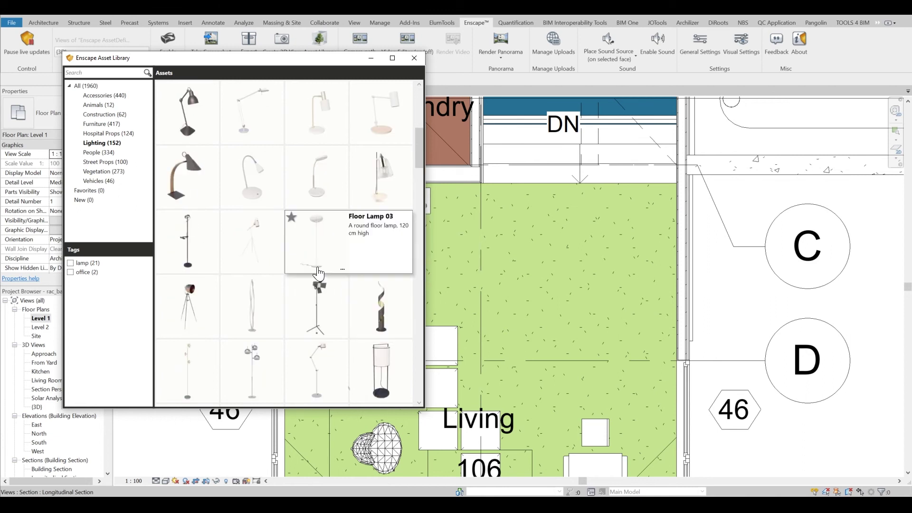
click(231, 322)
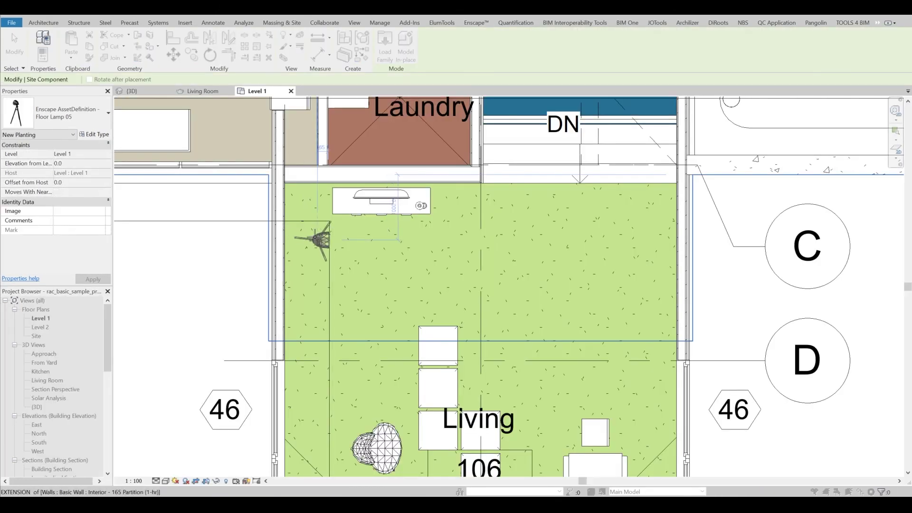
click(320, 240)
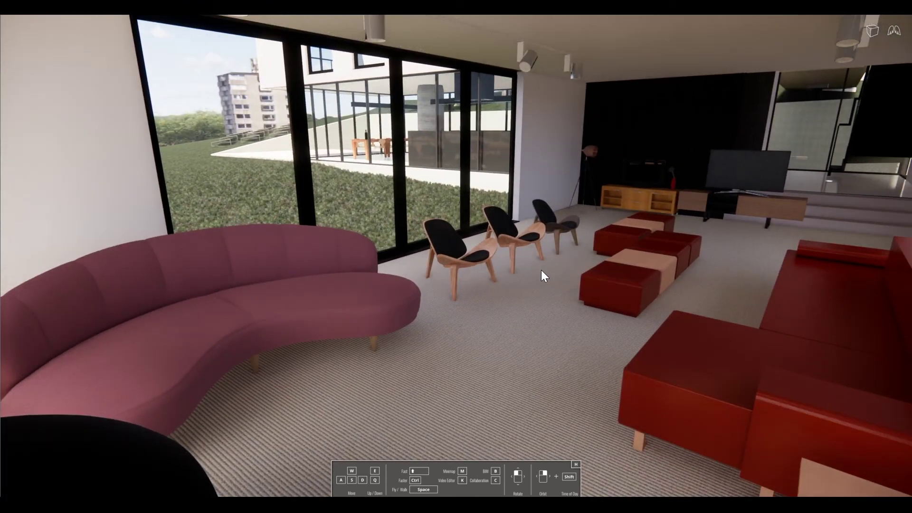
- Shift the Enscape render's time of day to night
shift+drag(541, 276, 620, 276)
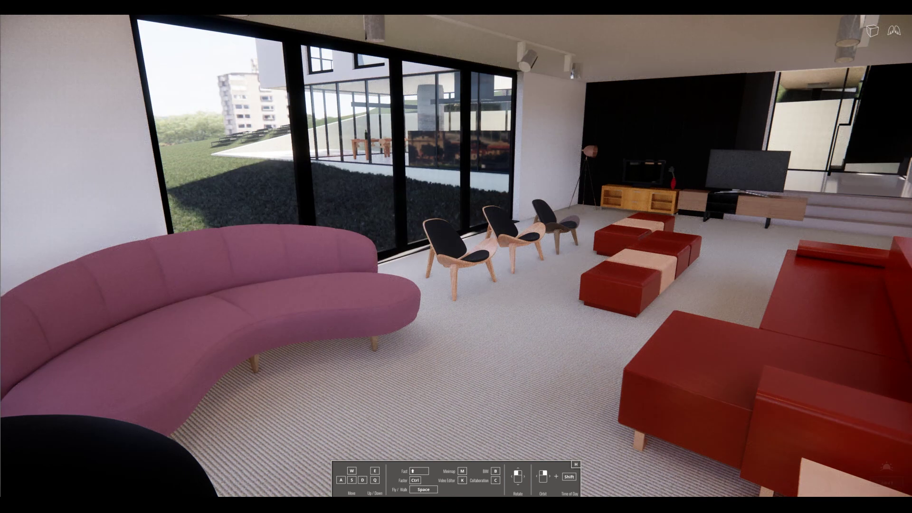
shift+drag(214, 265, 244, 266)
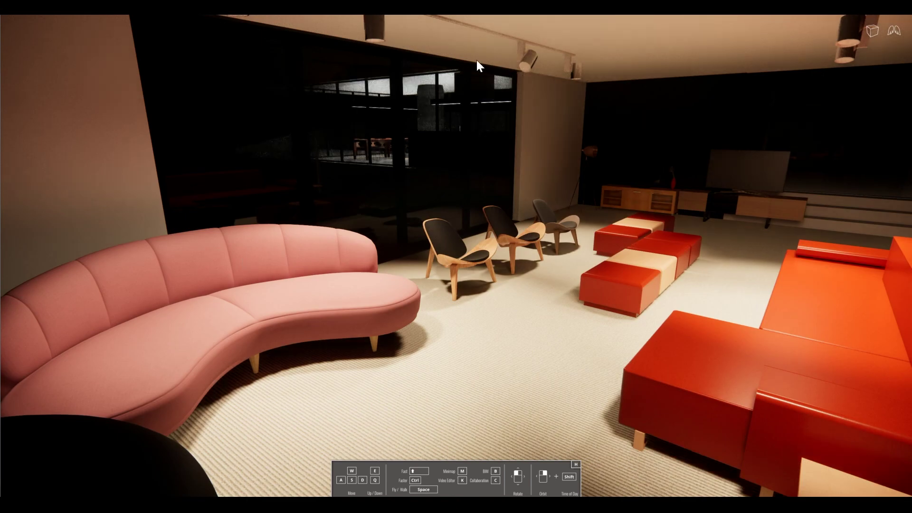